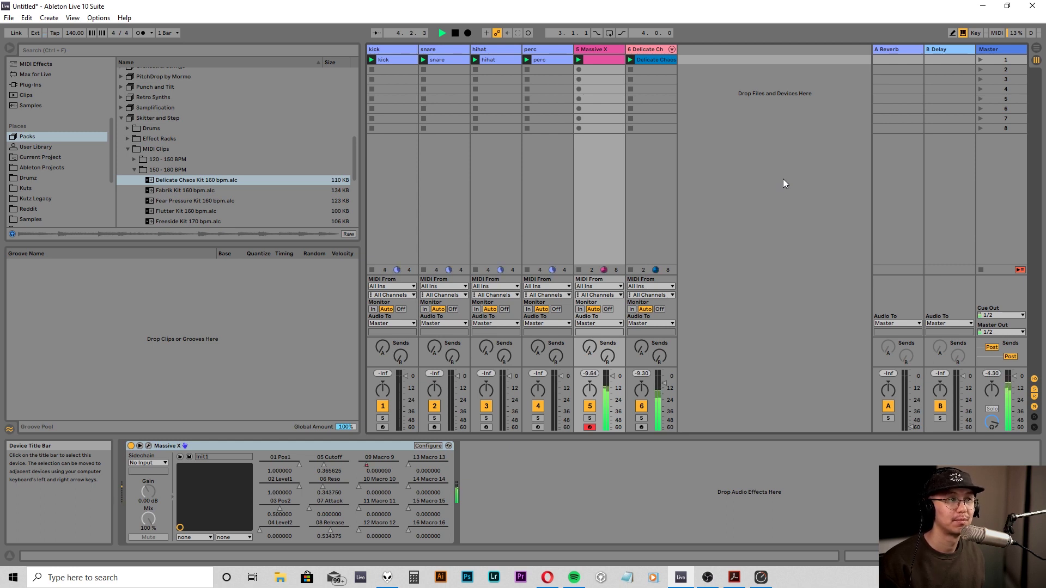
- Stop playback and open the Massive X synth editor from track 5, placing its window over the session view
{"action": "key", "text": "space"}
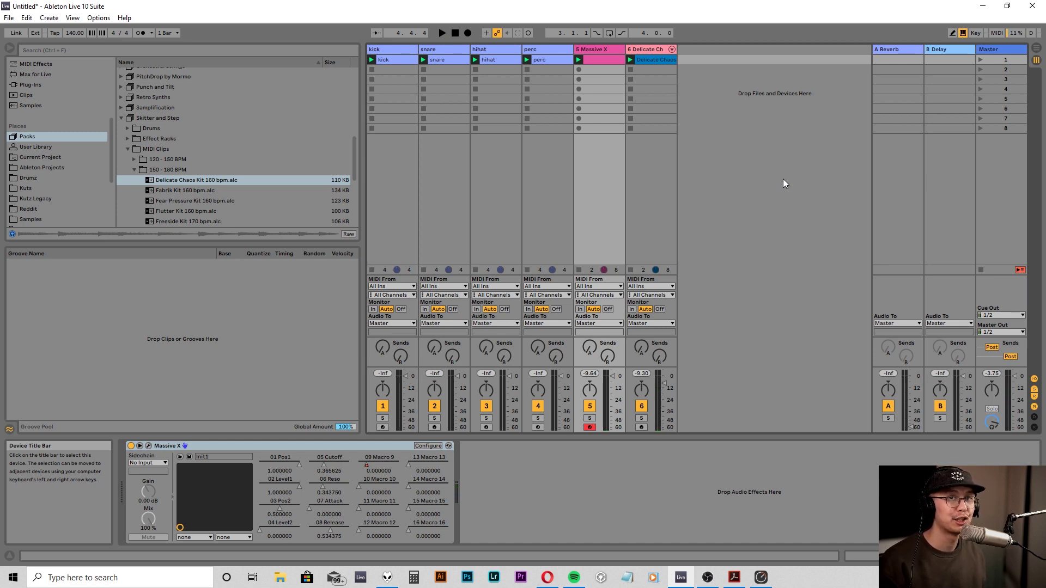
{"action": "left_click", "coordinate": [613, 50]}
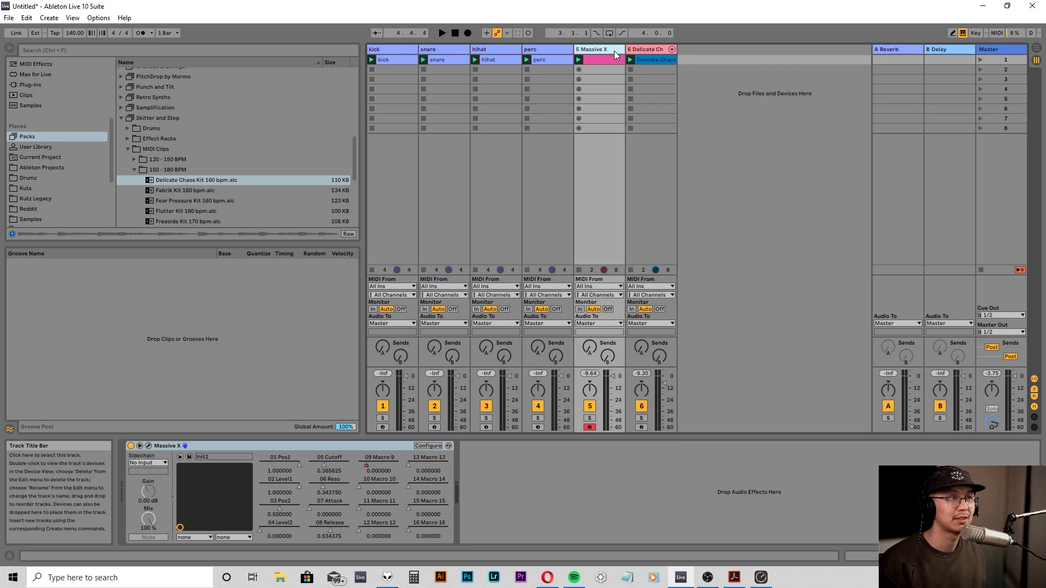
{"action": "left_click", "coordinate": [149, 447]}
{"action": "left_click_drag", "start_coordinate": [564, 34], "coordinate": [648, 123]}
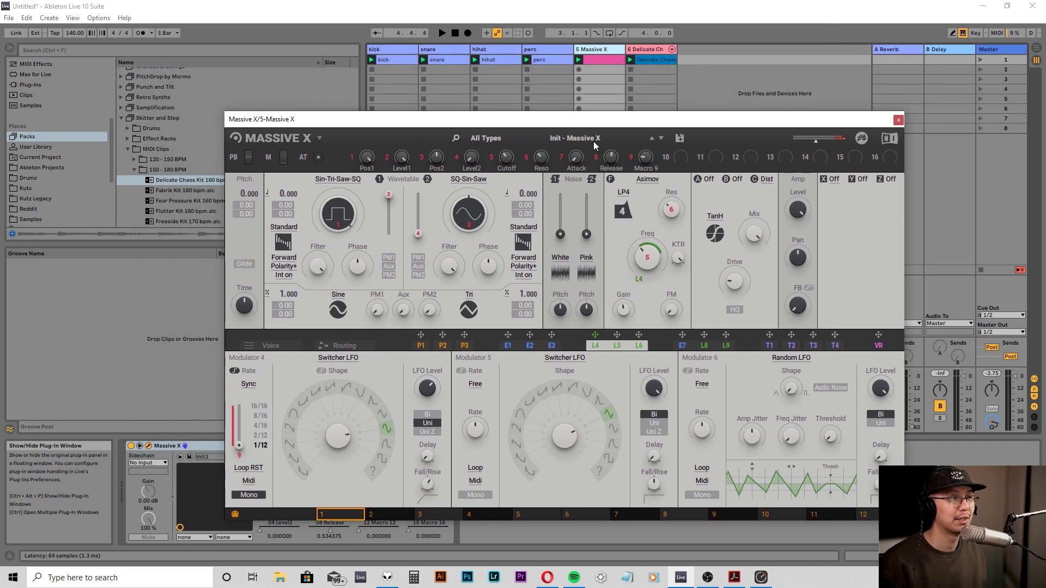
- Load the Init - Massive X preset from the Quickstart category
{"action": "left_click", "coordinate": [491, 139]}
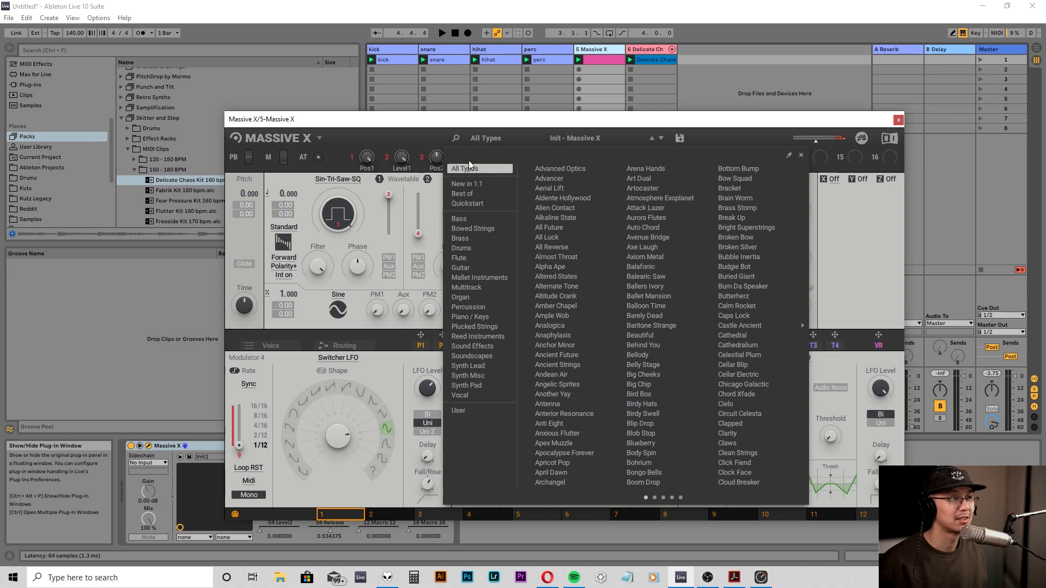
{"action": "left_click", "coordinate": [468, 204]}
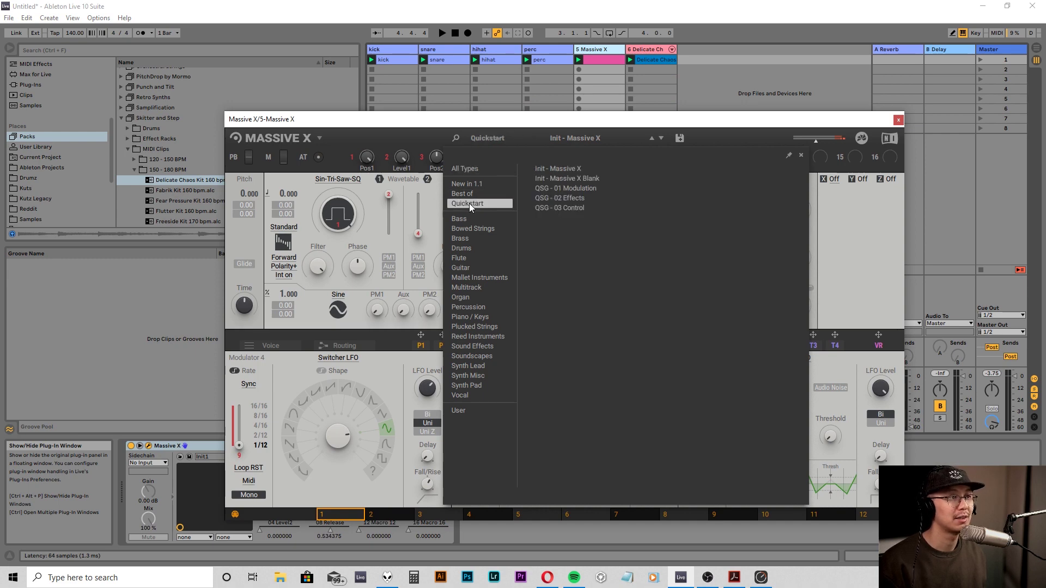
{"action": "double_click", "coordinate": [555, 169]}
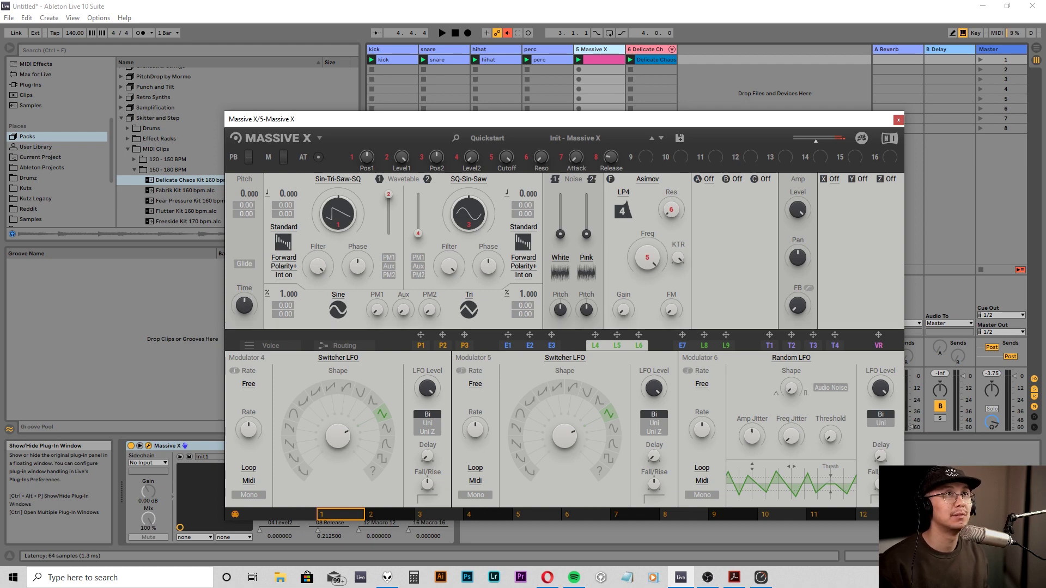
- Set wavetable oscillator 1 to the square wave and lower the filter's Freq to slightly below its midpoint
{"action": "left_click_drag", "start_coordinate": [338, 214], "coordinate": [338, 188]}
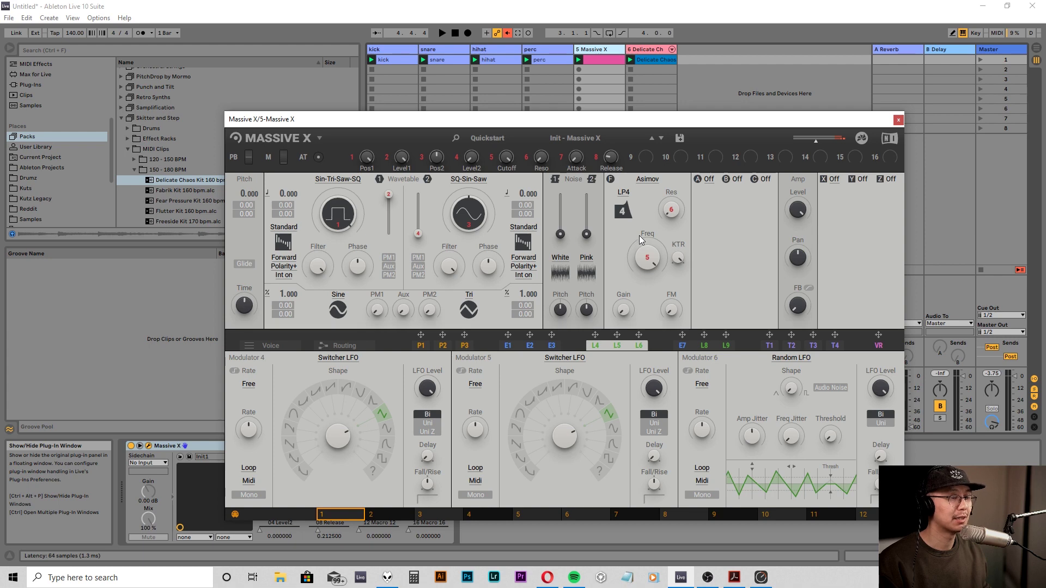
{"action": "left_click_drag", "start_coordinate": [645, 256], "coordinate": [646, 231]}
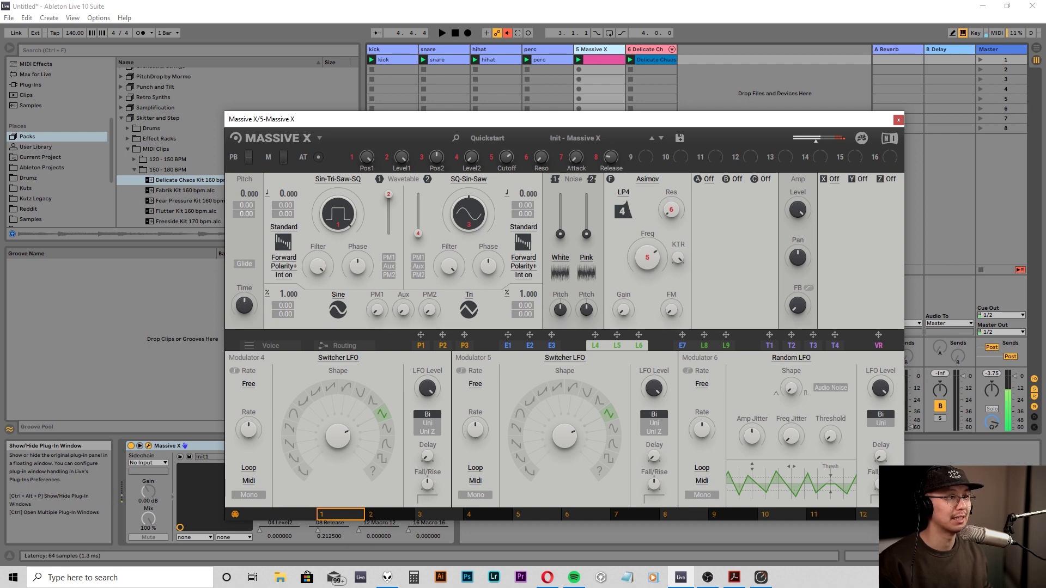
{"action": "left_click_drag", "start_coordinate": [647, 256], "coordinate": [648, 280]}
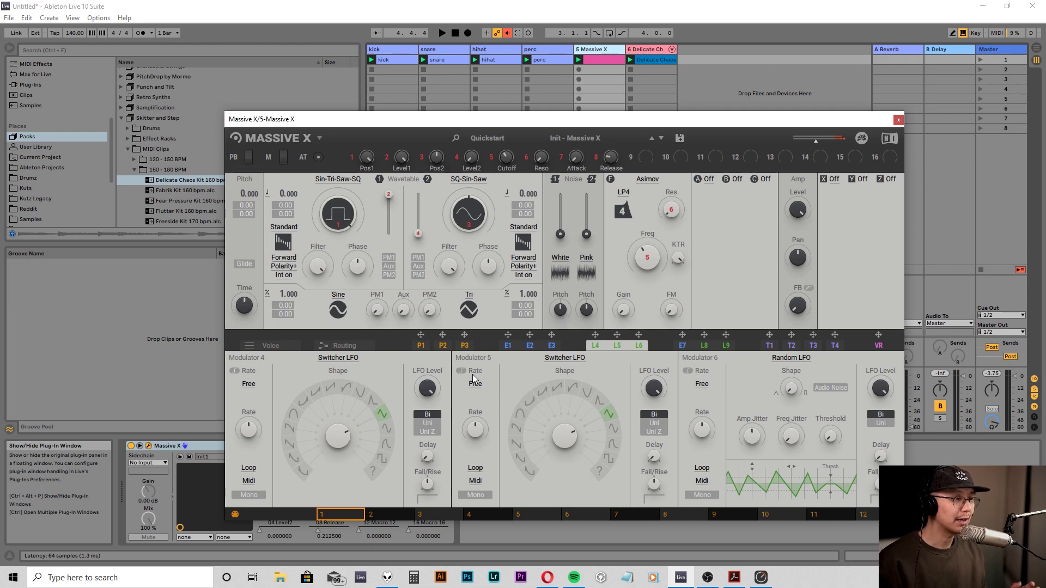
- Examine the performer, envelope and LFO modulator sections, including the types available for modulator 4
{"action": "left_click", "coordinate": [419, 346]}
{"action": "left_click", "coordinate": [441, 345]}
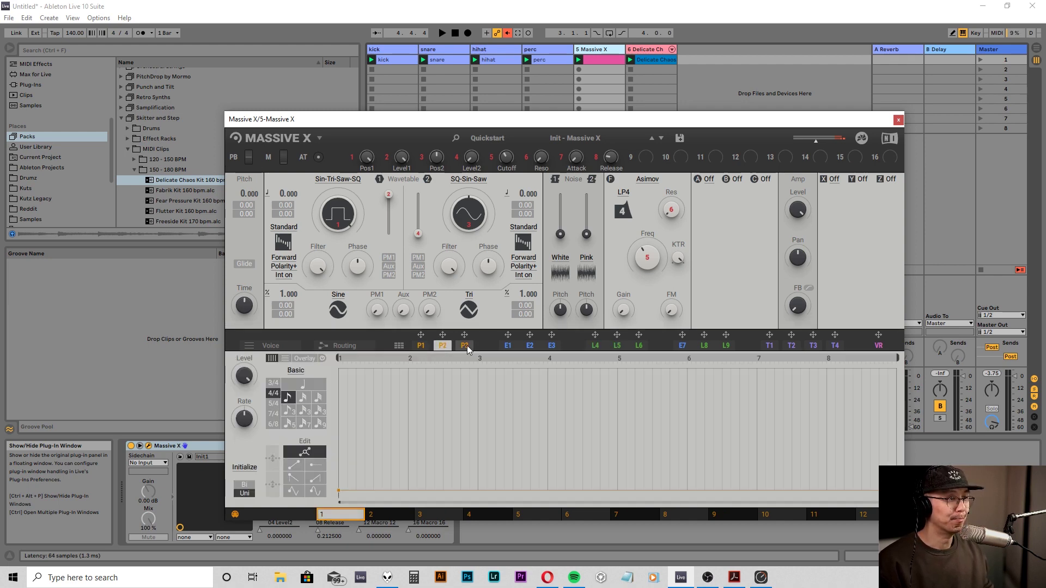
{"action": "left_click", "coordinate": [506, 345]}
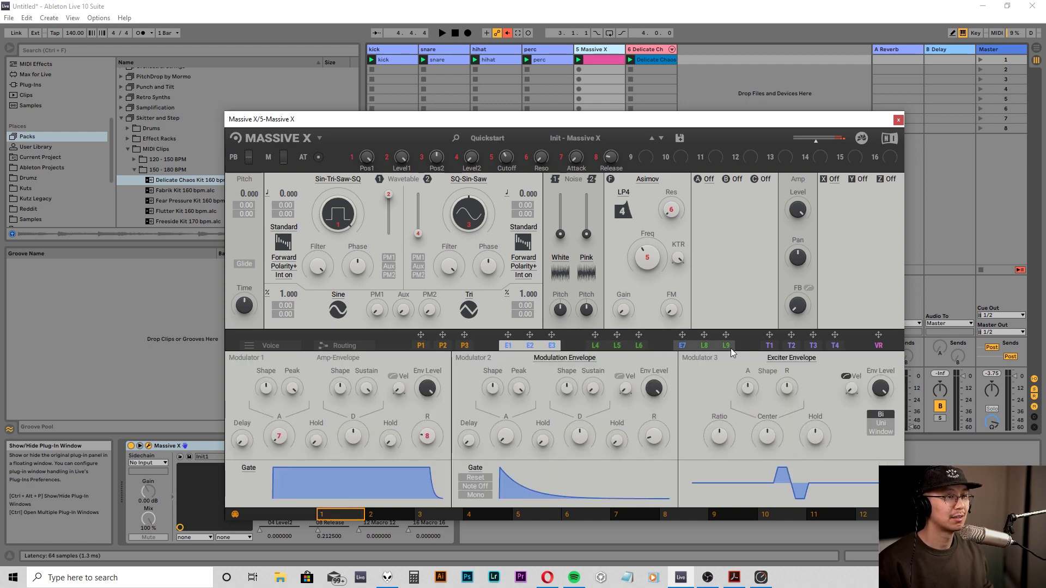
{"action": "left_click", "coordinate": [421, 345]}
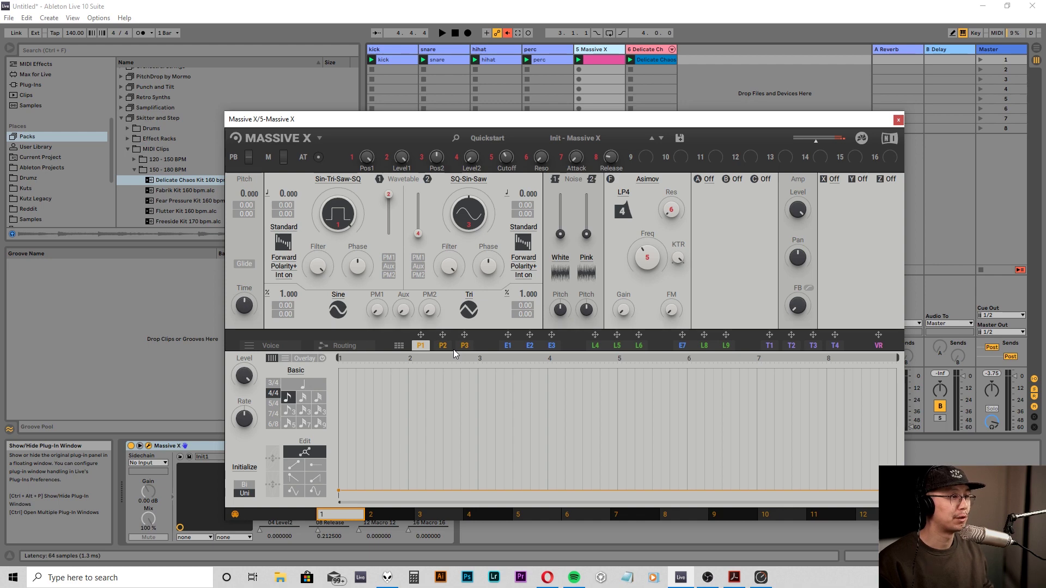
{"action": "left_click", "coordinate": [506, 349]}
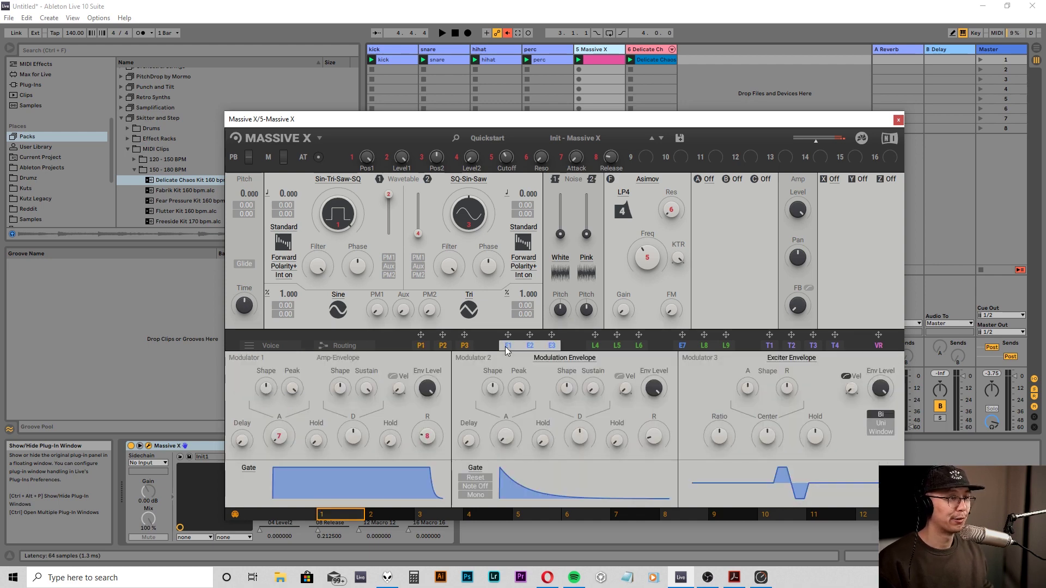
{"action": "left_click", "coordinate": [596, 348]}
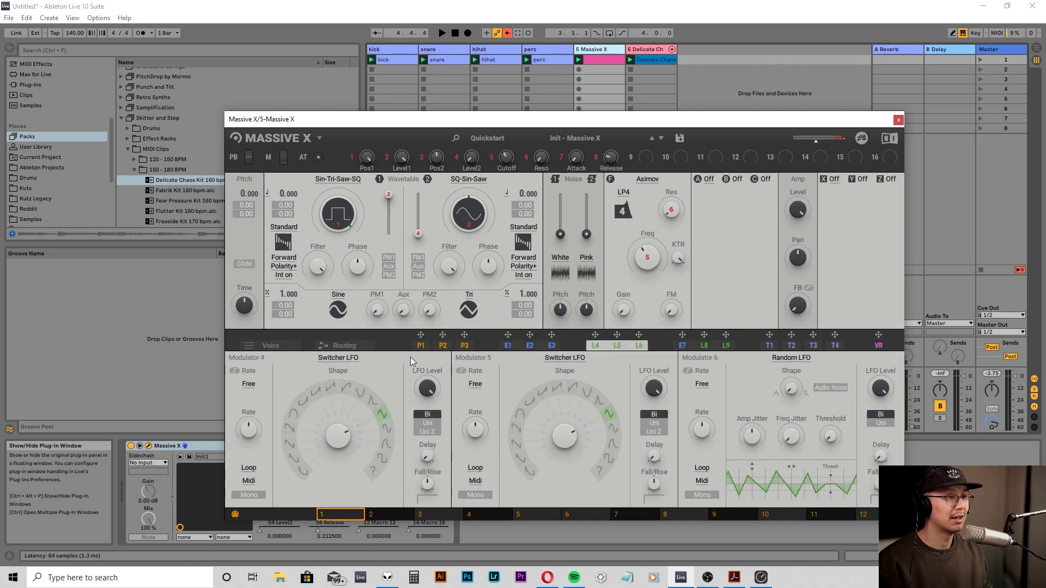
{"action": "left_click", "coordinate": [348, 358]}
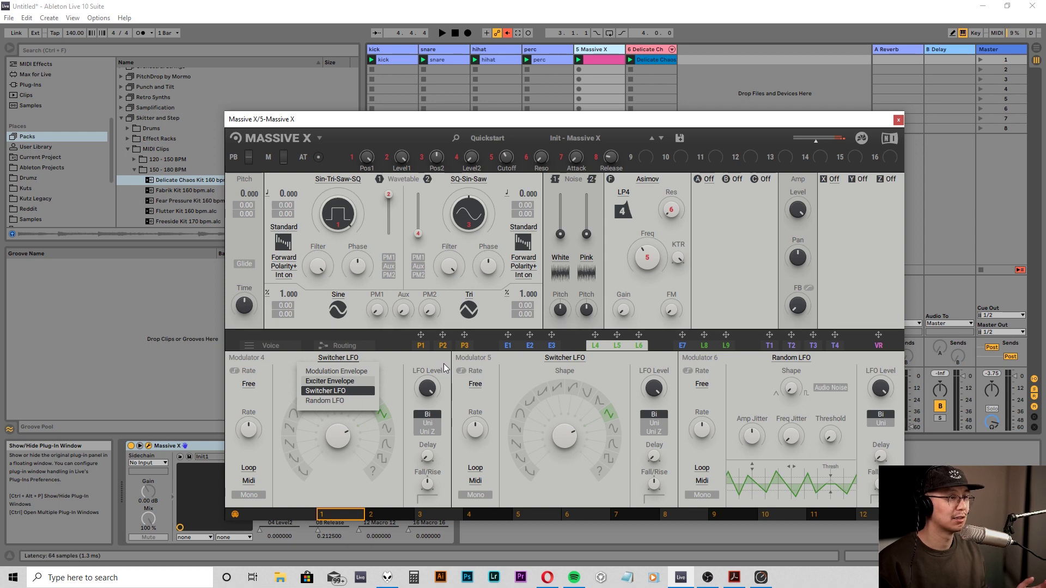
{"action": "left_click", "coordinate": [580, 348]}
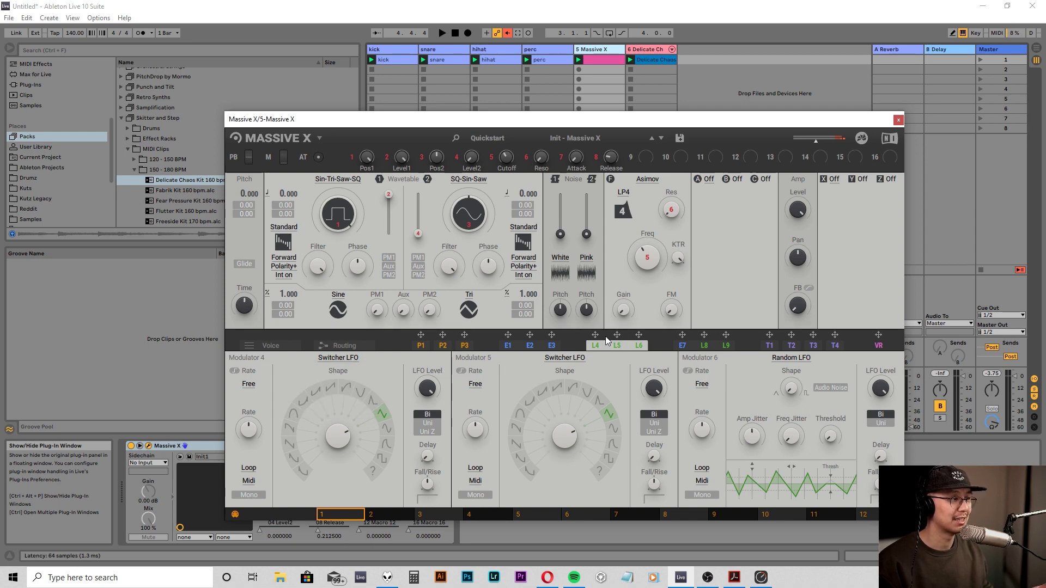
- Try modulator 4 as a Modulation Envelope and return it to Switcher LFO
{"action": "left_click", "coordinate": [338, 359]}
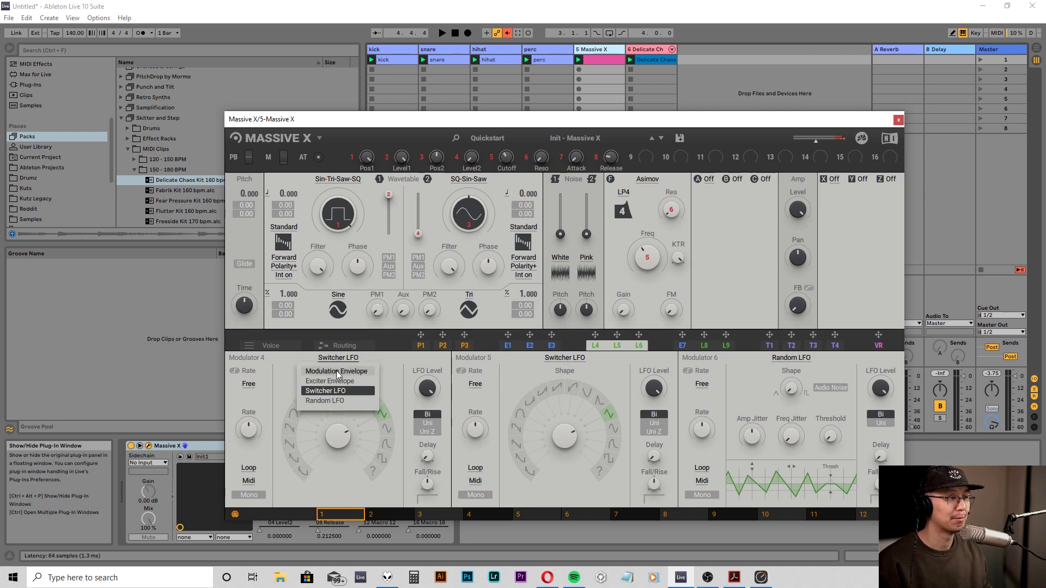
{"action": "left_click", "coordinate": [336, 372]}
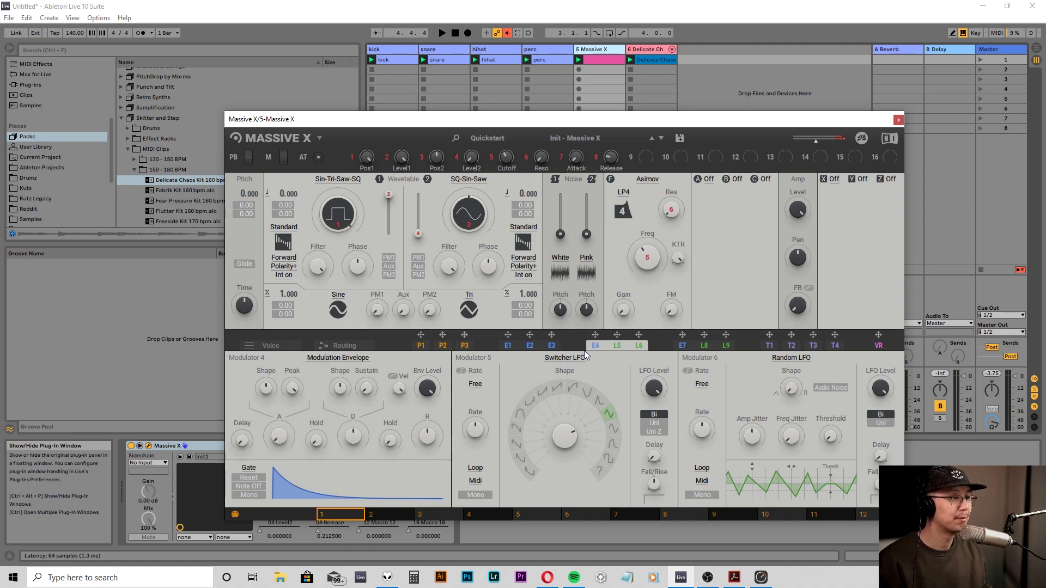
{"action": "left_click", "coordinate": [338, 357]}
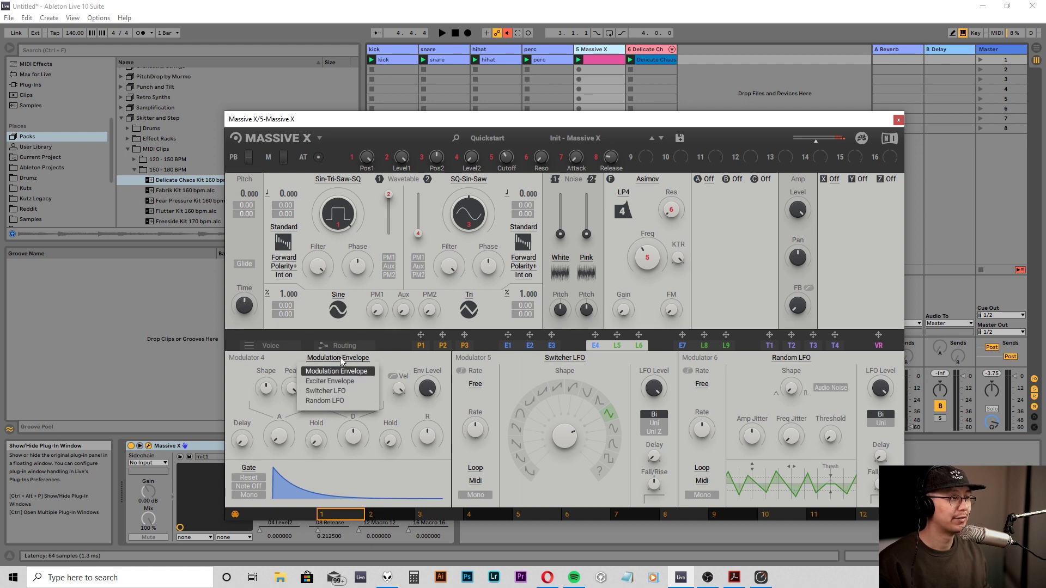
{"action": "left_click", "coordinate": [343, 389]}
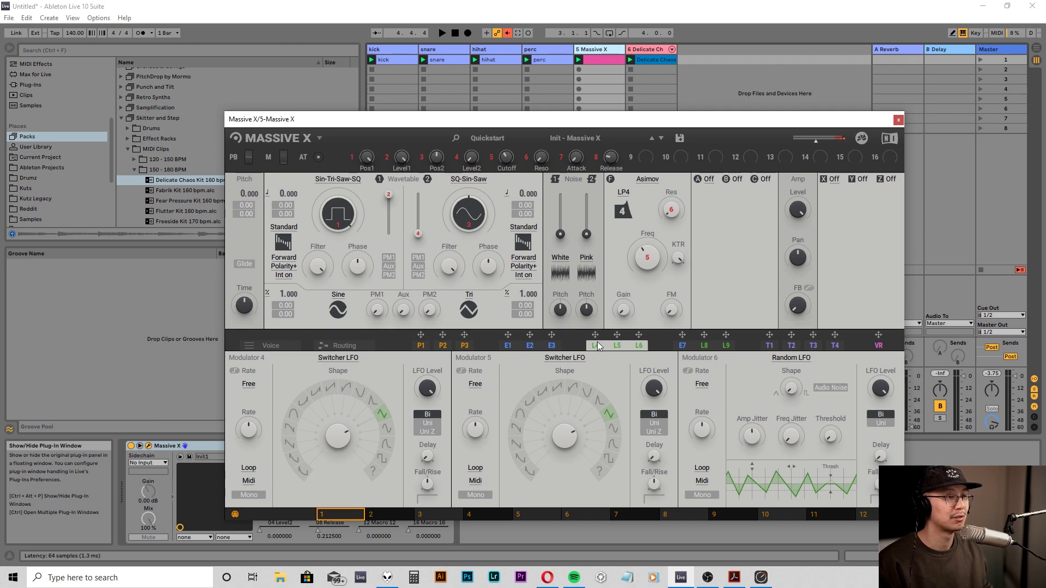
- Assign L4 to the filter's Freq with a positive modulation amount and raise the cutoff to about its midpoint
{"action": "left_click_drag", "start_coordinate": [596, 337], "coordinate": [640, 280]}
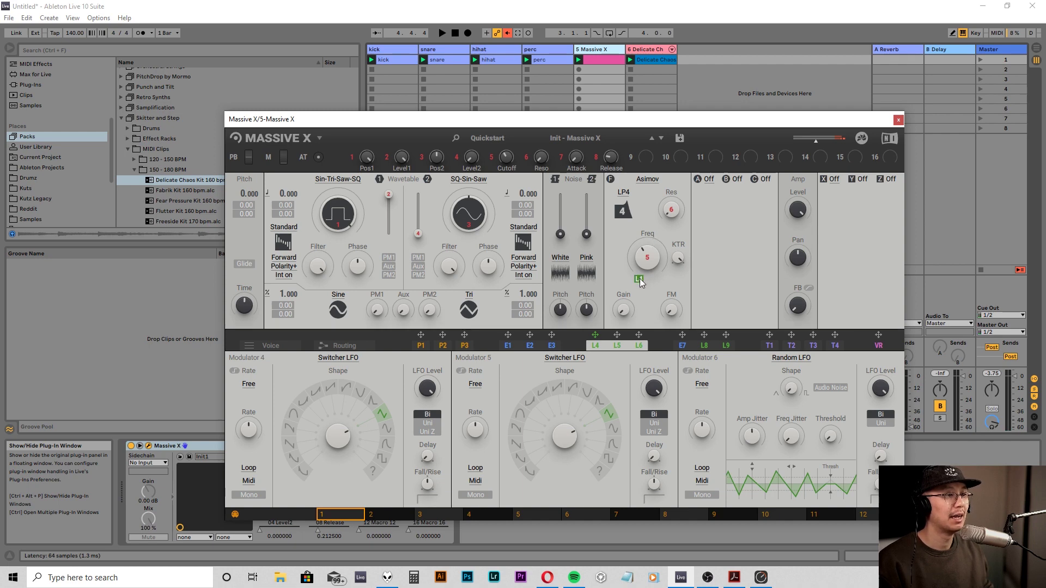
{"action": "left_click_drag", "start_coordinate": [639, 279], "coordinate": [639, 273]}
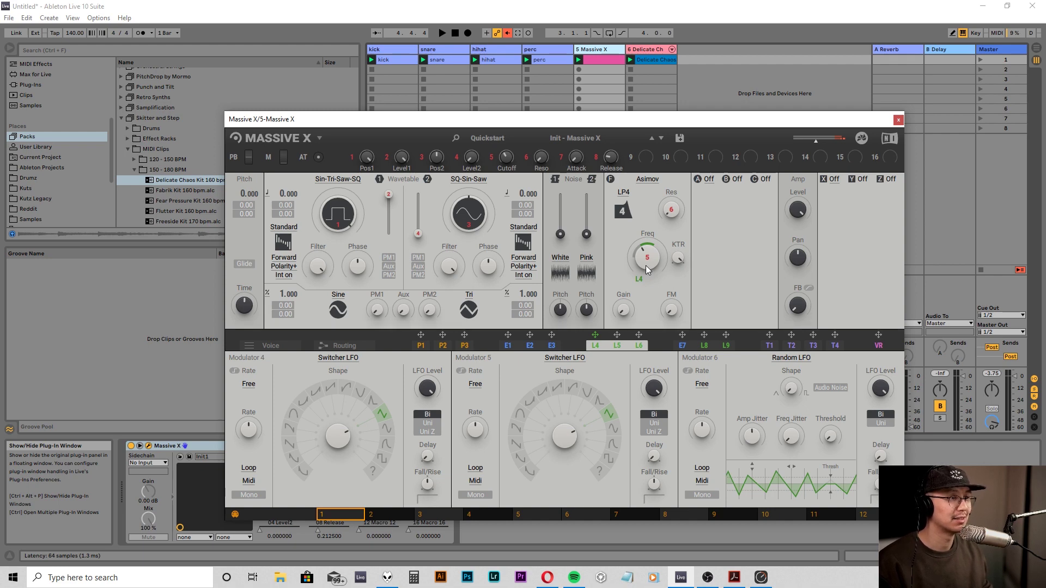
{"action": "left_click_drag", "start_coordinate": [648, 253], "coordinate": [648, 242]}
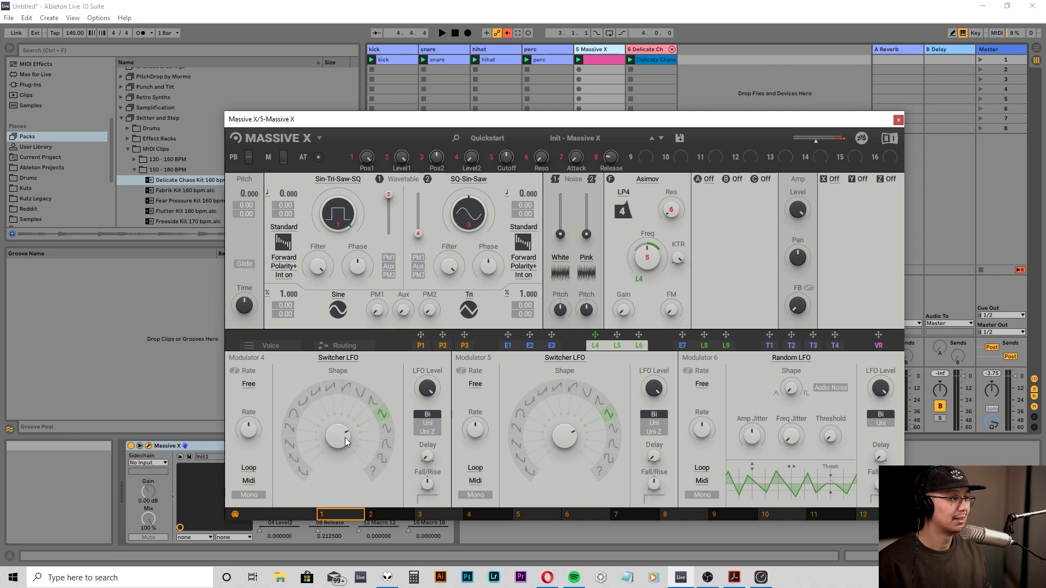
- Audition the waveforms of modulator 4's Switcher LFO, including the random shape, and settle on the sine shape
{"action": "left_click_drag", "start_coordinate": [345, 435], "coordinate": [345, 496]}
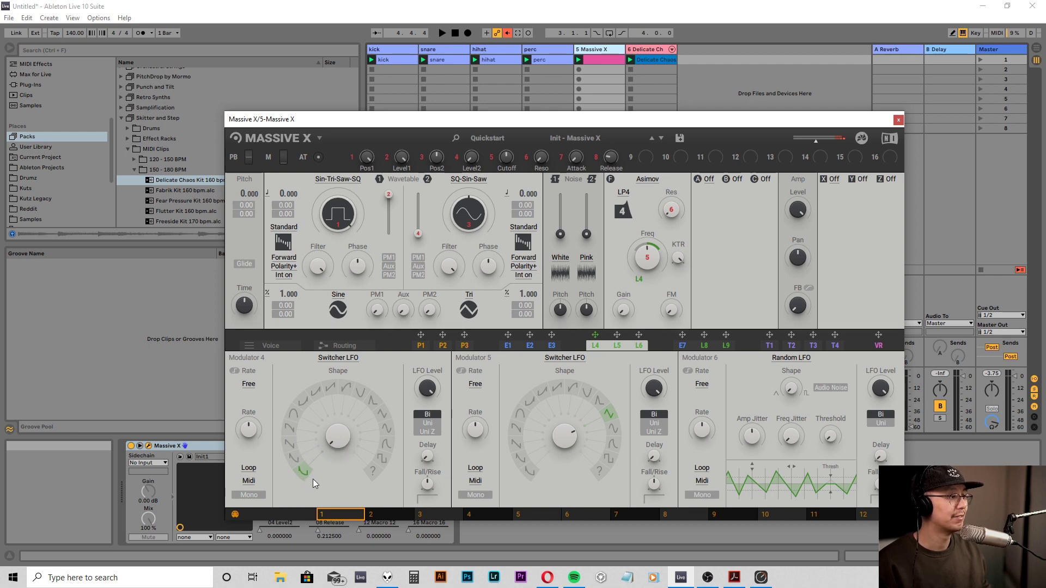
{"action": "left_click_drag", "start_coordinate": [341, 440], "coordinate": [341, 433]}
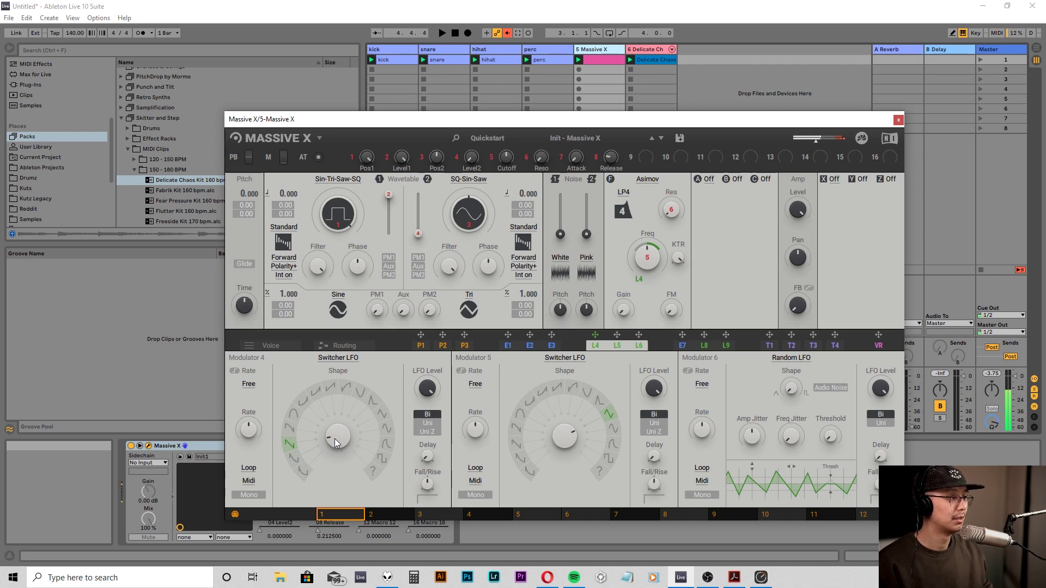
{"action": "left_click_drag", "start_coordinate": [334, 440], "coordinate": [338, 434]}
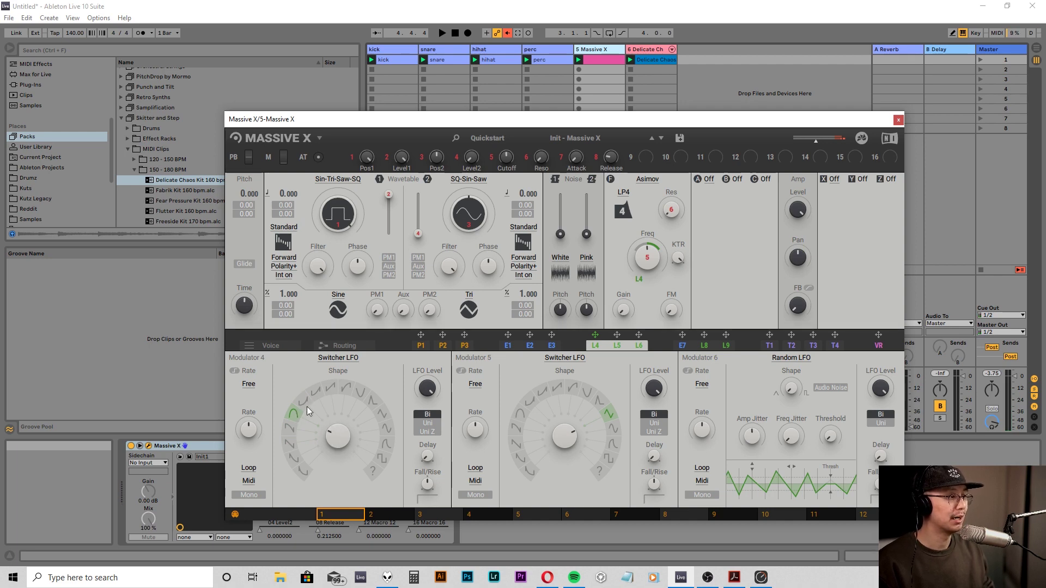
{"action": "left_click_drag", "start_coordinate": [331, 435], "coordinate": [331, 409]}
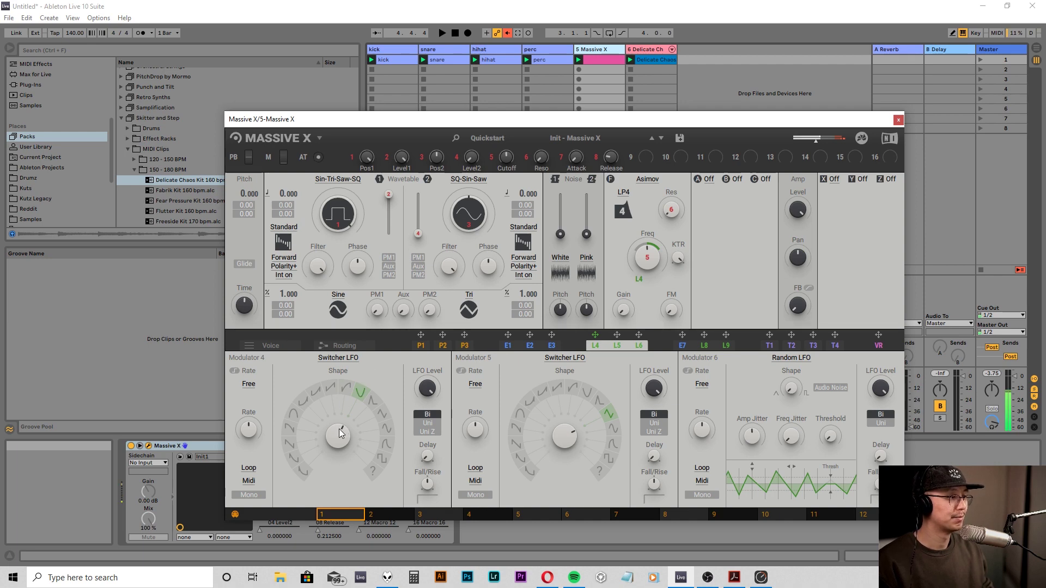
{"action": "left_click_drag", "start_coordinate": [337, 434], "coordinate": [337, 430]}
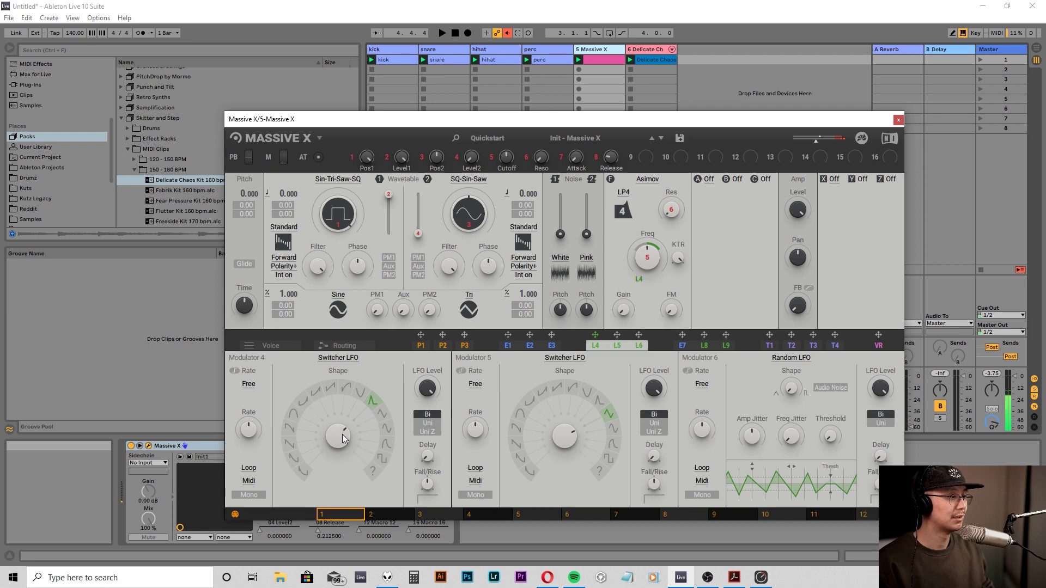
{"action": "left_click_drag", "start_coordinate": [342, 433], "coordinate": [338, 430]}
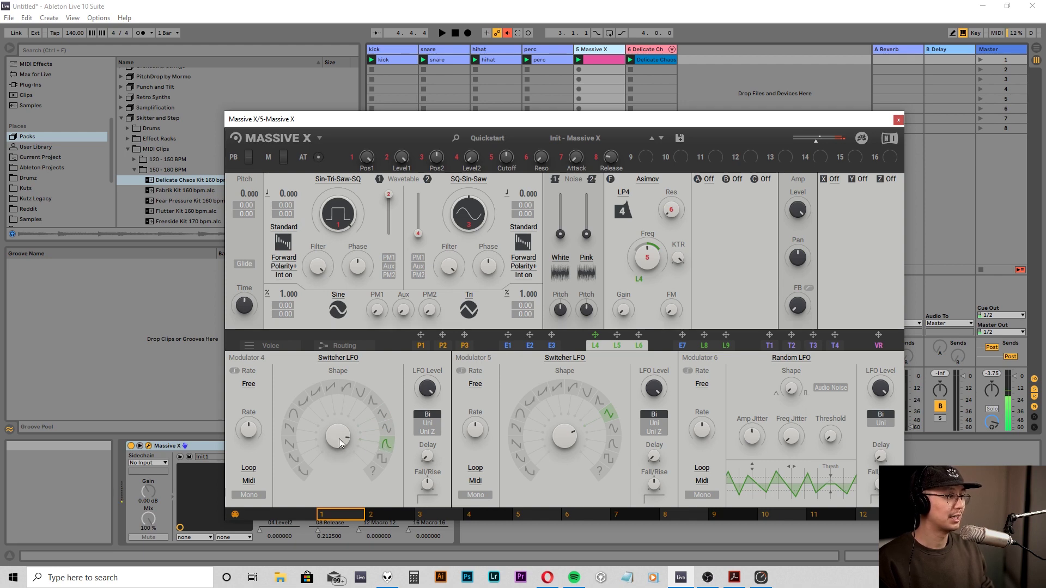
{"action": "left_click_drag", "start_coordinate": [338, 439], "coordinate": [339, 438]}
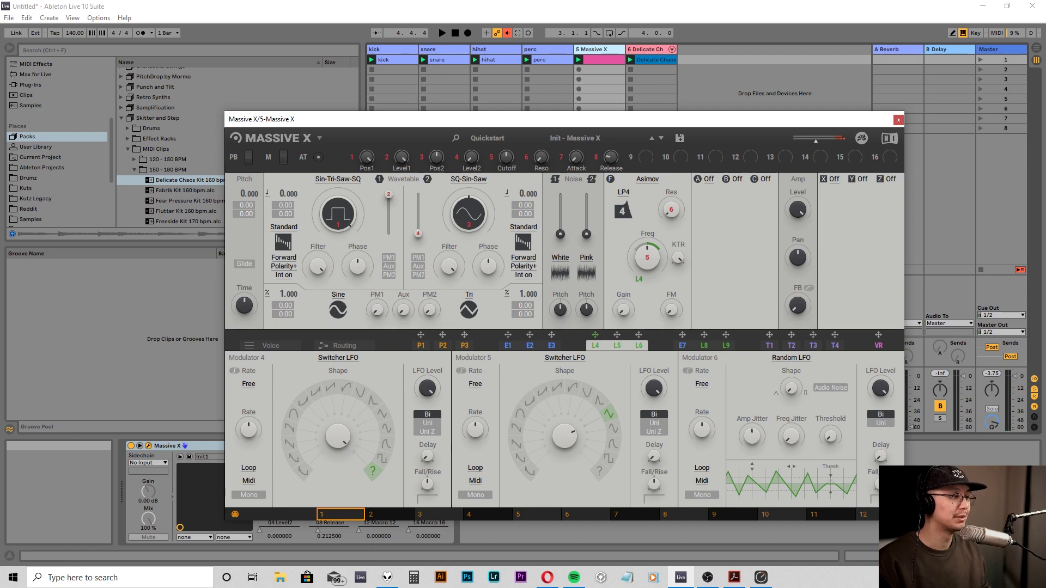
{"action": "left_click_drag", "start_coordinate": [348, 443], "coordinate": [370, 432]}
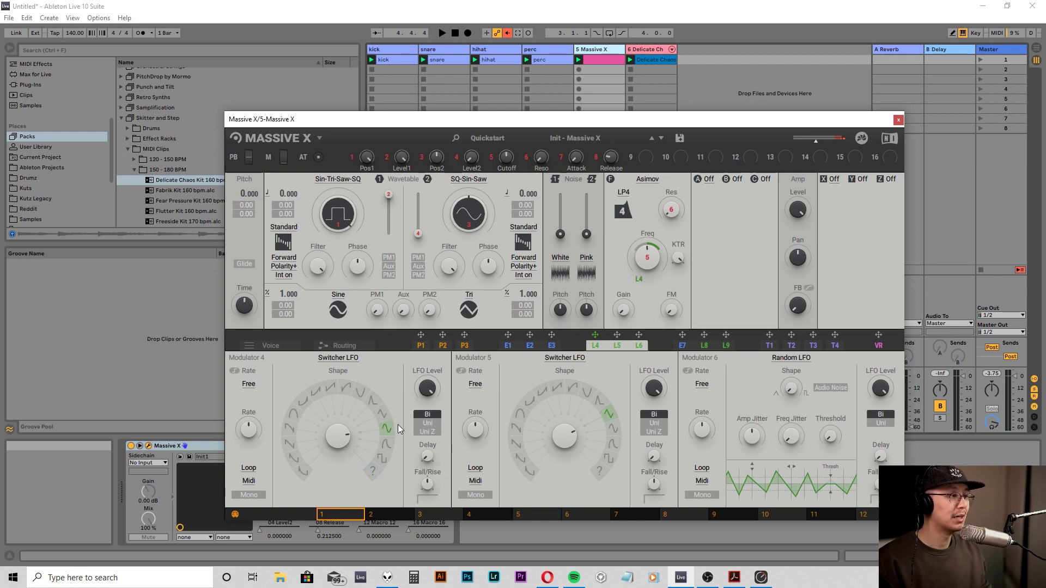
{"action": "left_click_drag", "start_coordinate": [338, 437], "coordinate": [339, 444]}
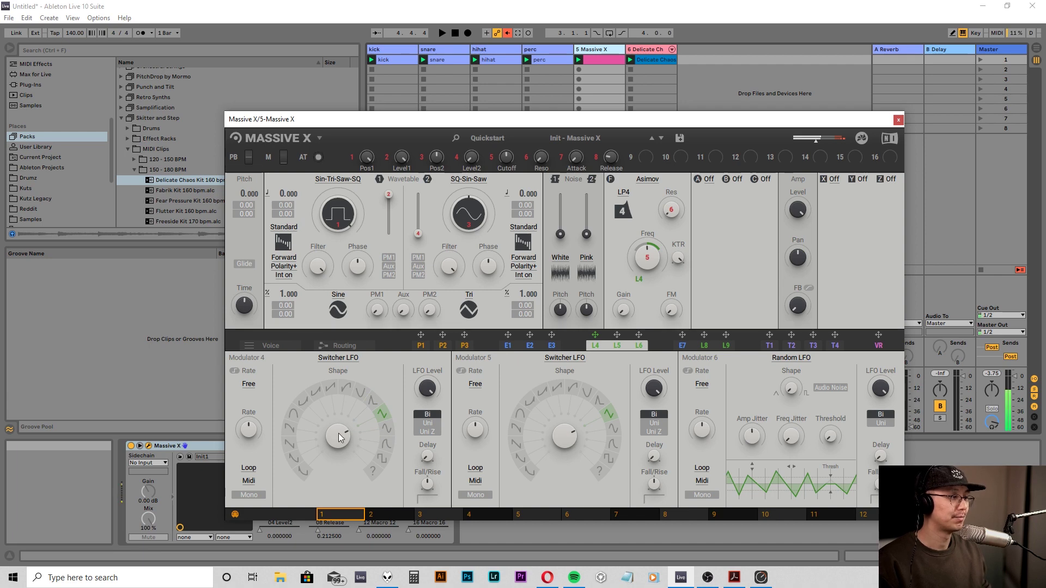
{"action": "left_click_drag", "start_coordinate": [338, 437], "coordinate": [338, 431]}
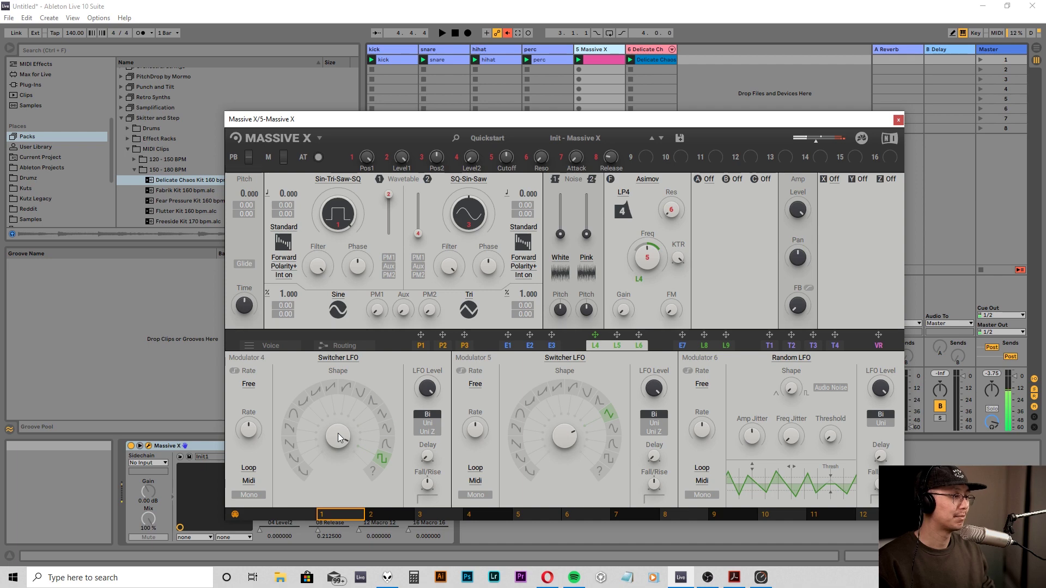
{"action": "left_click_drag", "start_coordinate": [338, 437], "coordinate": [344, 434]}
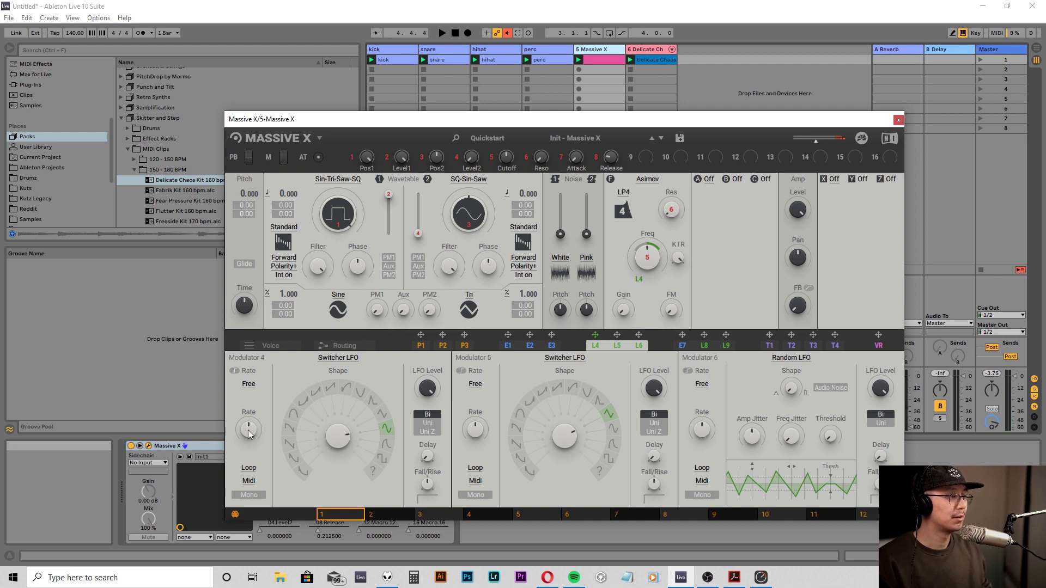
- Audition different free-running rates for modulator 4's Switcher LFO
{"action": "left_click_drag", "start_coordinate": [248, 431], "coordinate": [248, 419]}
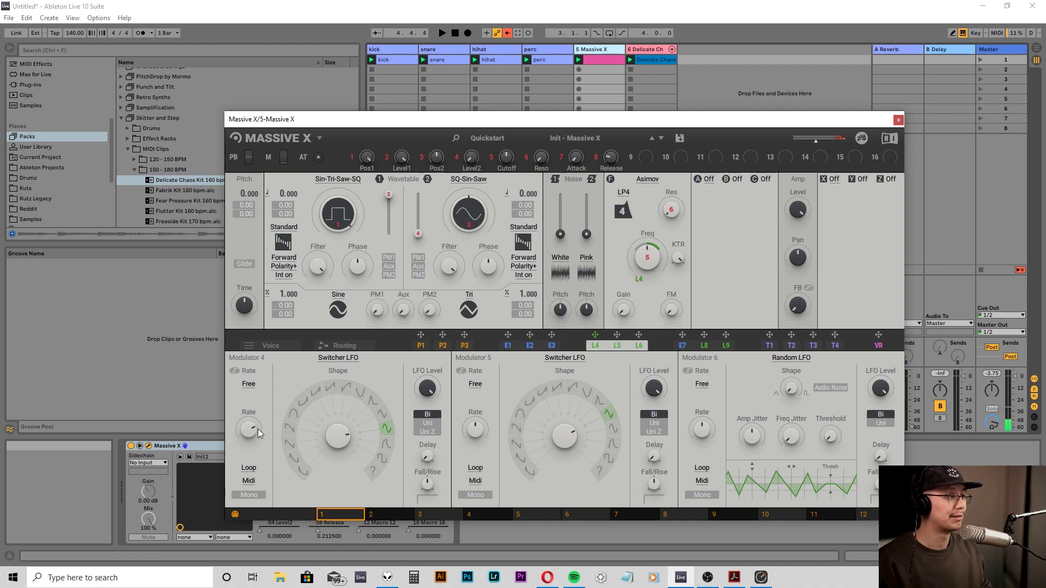
{"action": "left_click_drag", "start_coordinate": [250, 429], "coordinate": [250, 429]}
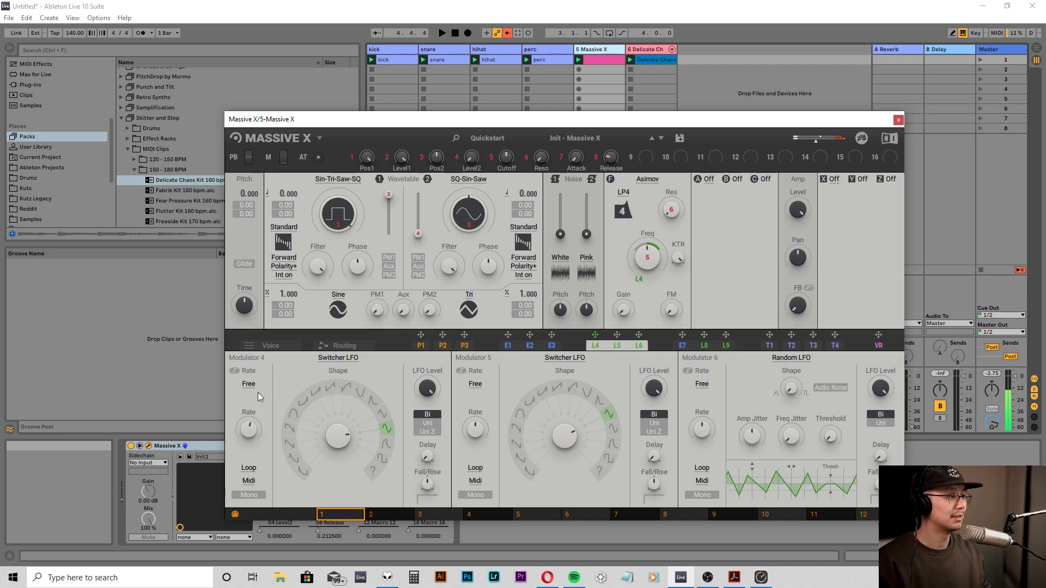
{"action": "mouse_move", "coordinate": [250, 430]}
{"action": "left_mouse_down"}
{"action": "mouse_move", "coordinate": [250, 419]}
{"action": "mouse_move", "coordinate": [252, 432]}
{"action": "left_mouse_up"}
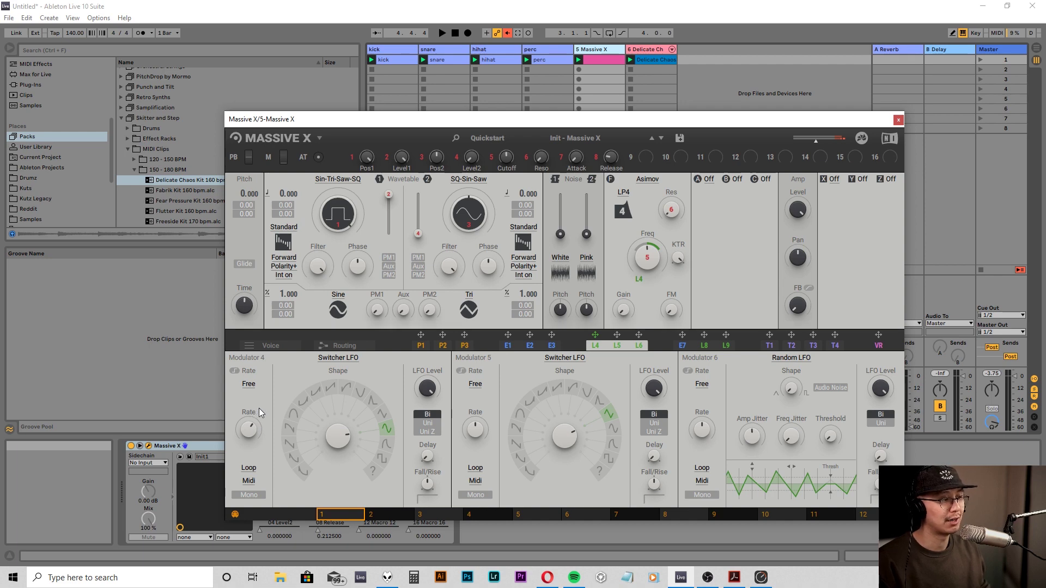
- Switch modulator 4's rate to Sync and audition the ratio steps up to 16/16, returning to the lowest step
{"action": "left_click", "coordinate": [251, 385]}
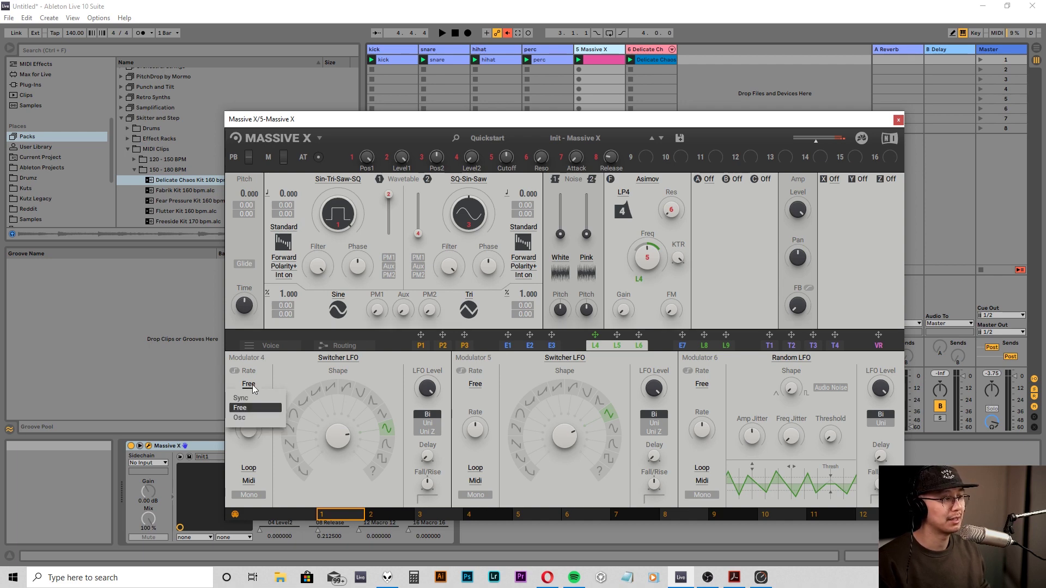
{"action": "left_click", "coordinate": [253, 397]}
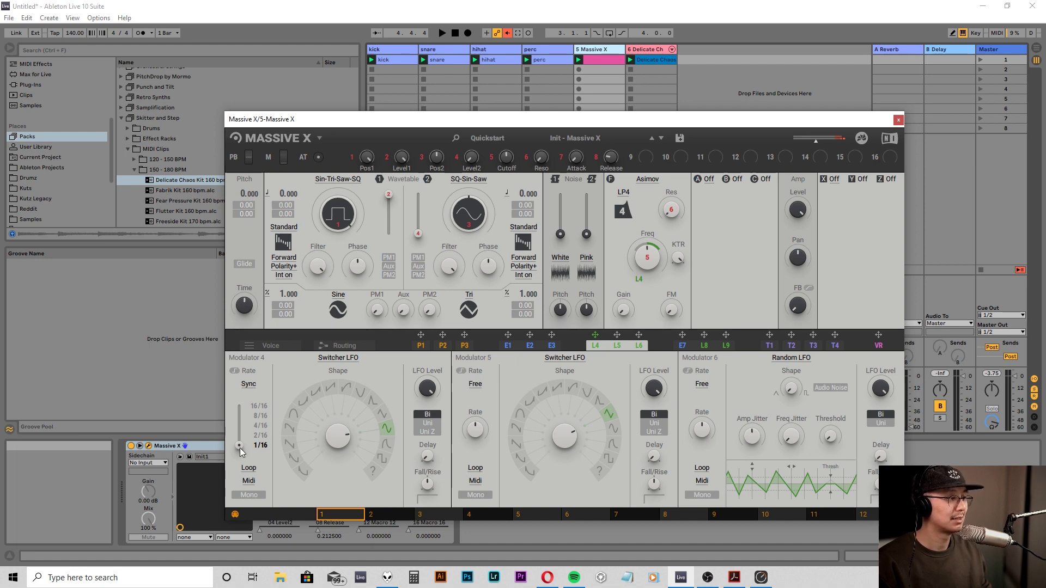
{"action": "left_click_drag", "start_coordinate": [239, 446], "coordinate": [241, 413]}
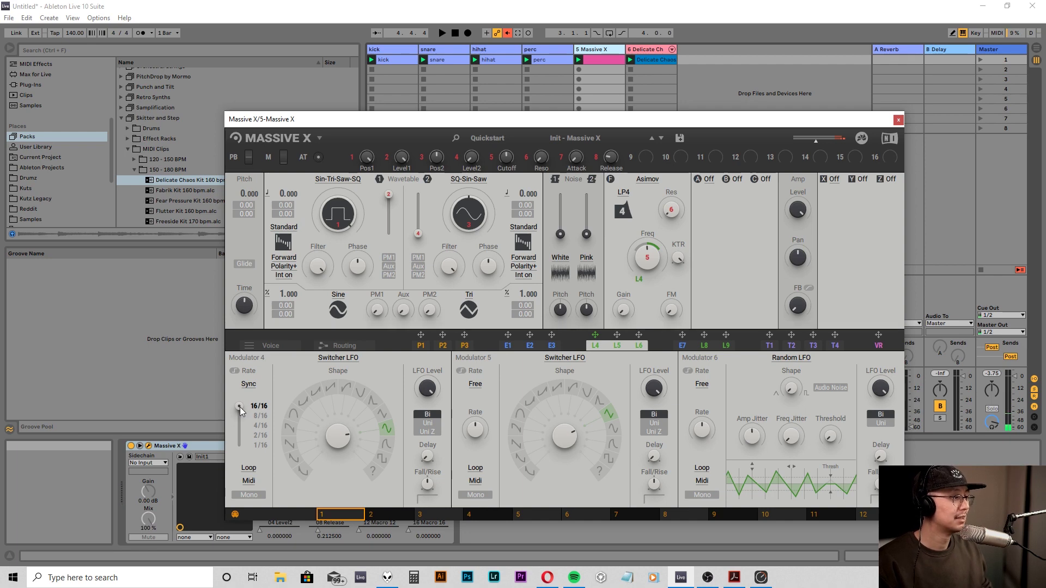
{"action": "left_click_drag", "start_coordinate": [240, 406], "coordinate": [239, 445]}
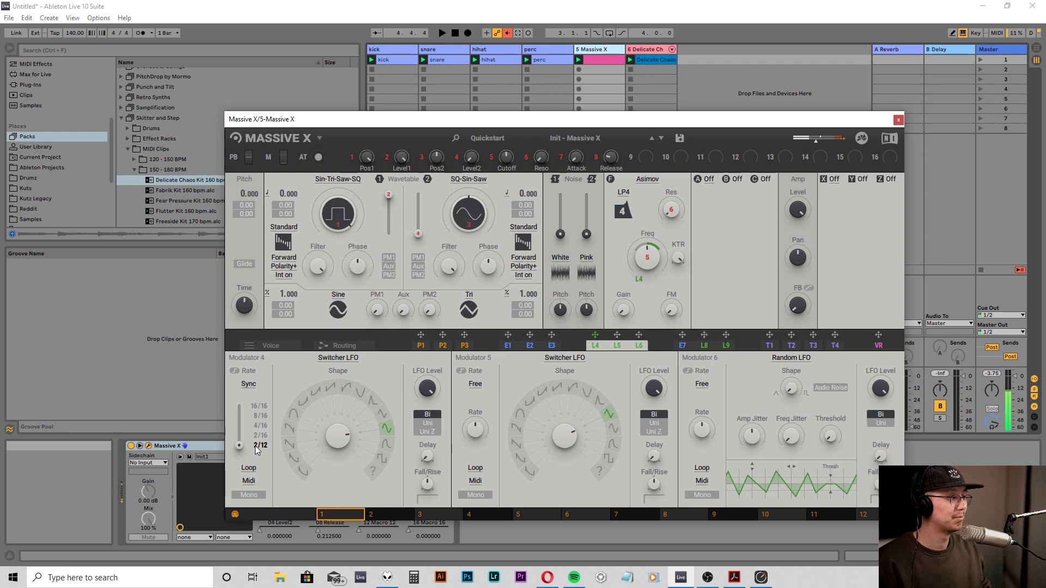
- Try 2/12 and 1/24 as modulator 4's lowest sync ratio and settle on 1/12
{"action": "left_click_drag", "start_coordinate": [256, 446], "coordinate": [256, 453]}
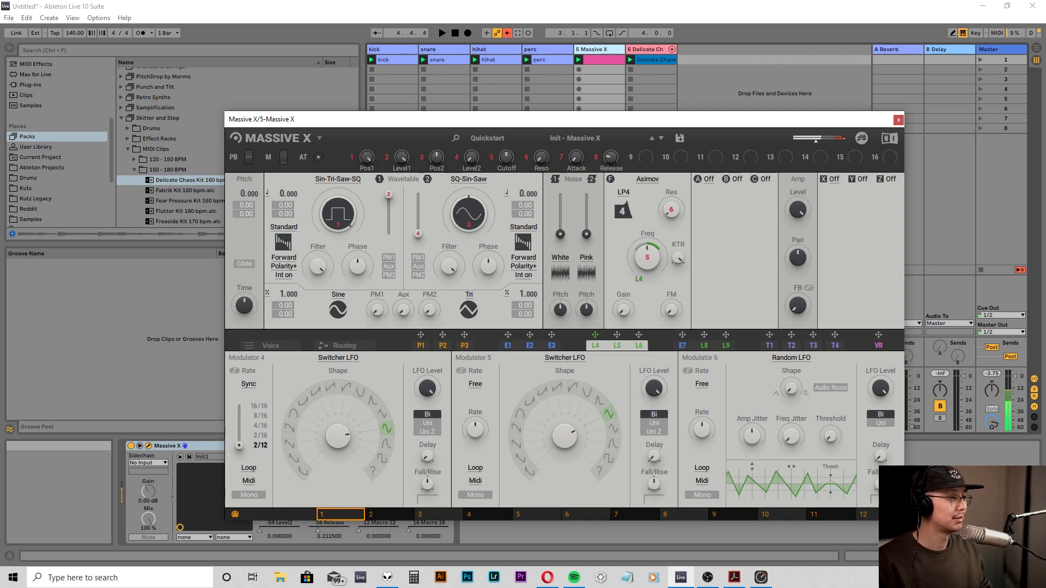
{"action": "left_click_drag", "start_coordinate": [256, 446], "coordinate": [256, 451]}
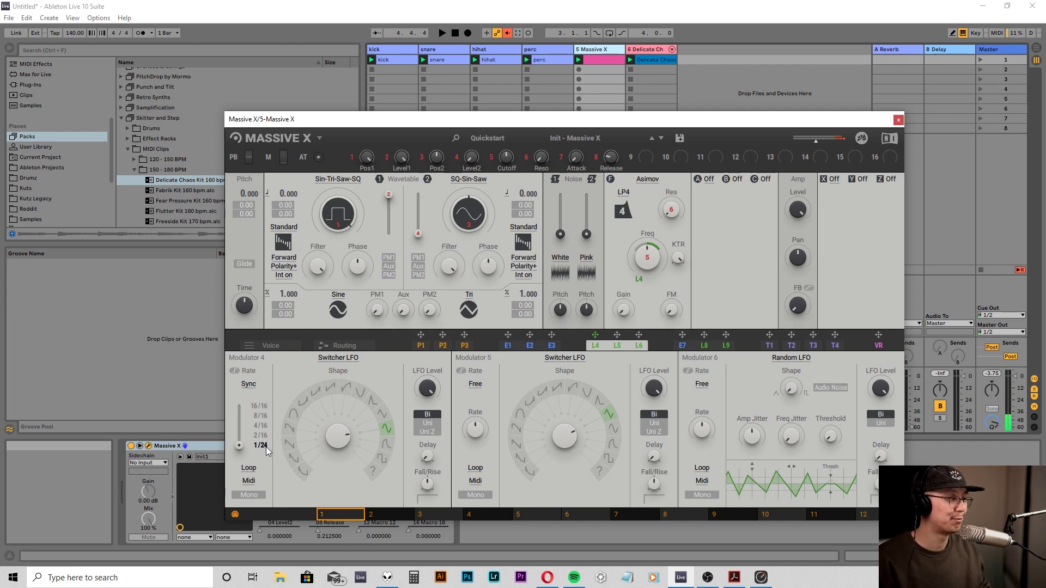
{"action": "left_click_drag", "start_coordinate": [266, 447], "coordinate": [280, 432]}
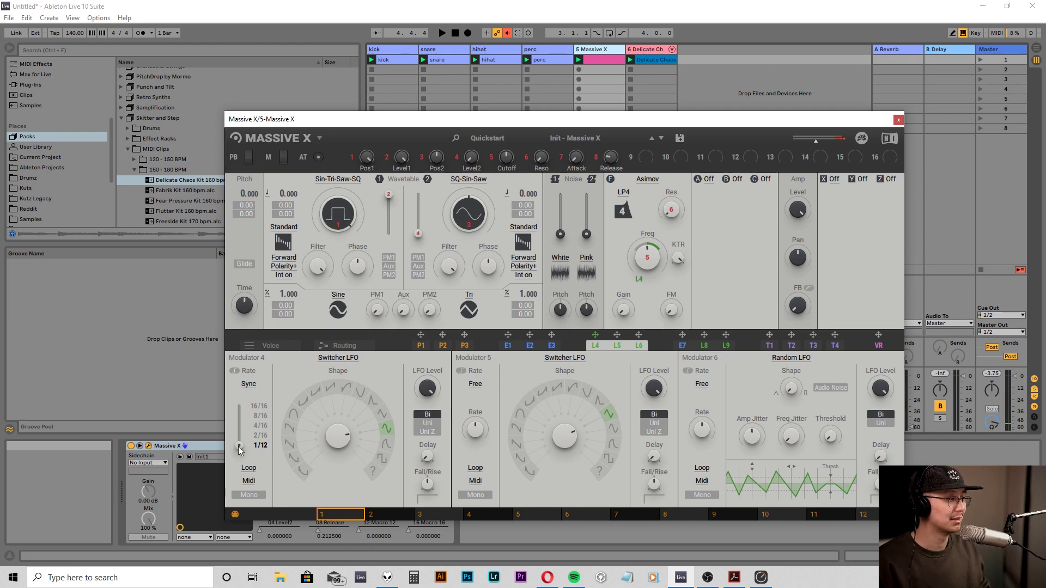
{"action": "mouse_move", "coordinate": [238, 448]}
{"action": "left_mouse_down"}
{"action": "mouse_move", "coordinate": [238, 430]}
{"action": "mouse_move", "coordinate": [239, 445]}
{"action": "left_mouse_up"}
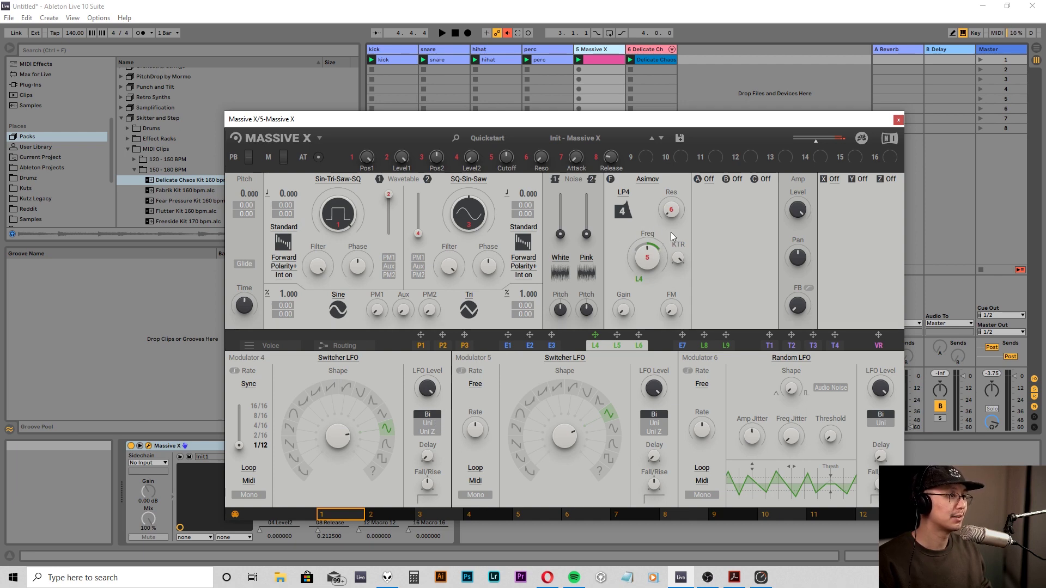
- Compare modulator 4's Bi and Uni modes, keep Uni, and return its Delay and Fall/Rise to their defaults after trying them
{"action": "left_click", "coordinate": [426, 425]}
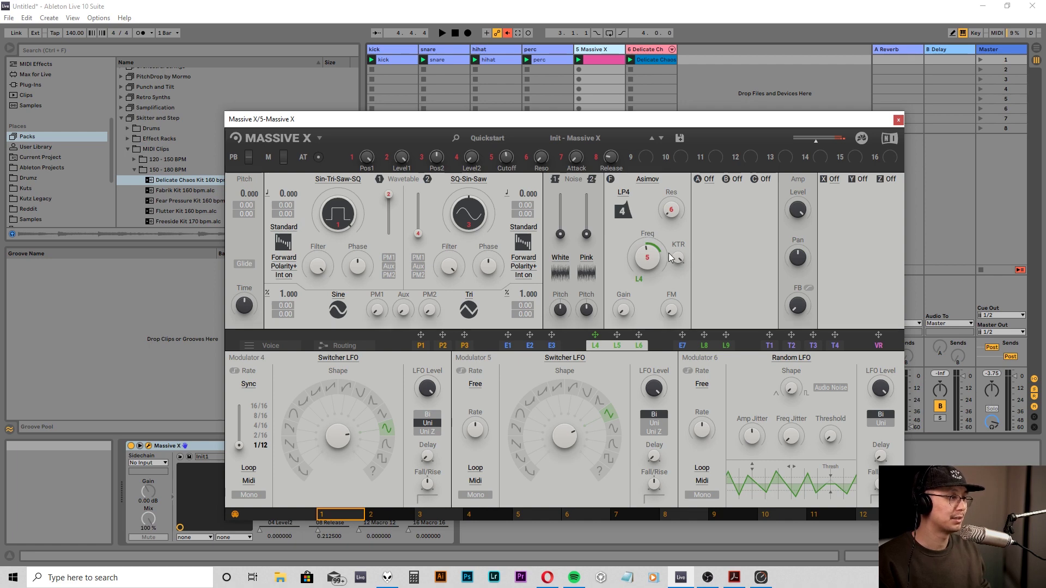
{"action": "left_click", "coordinate": [428, 414]}
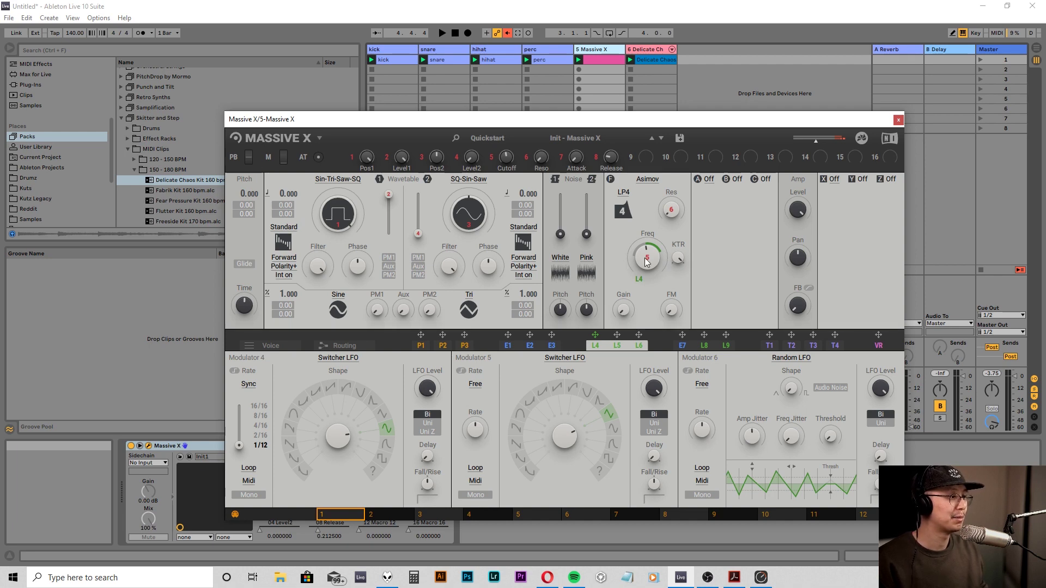
{"action": "left_click", "coordinate": [433, 425]}
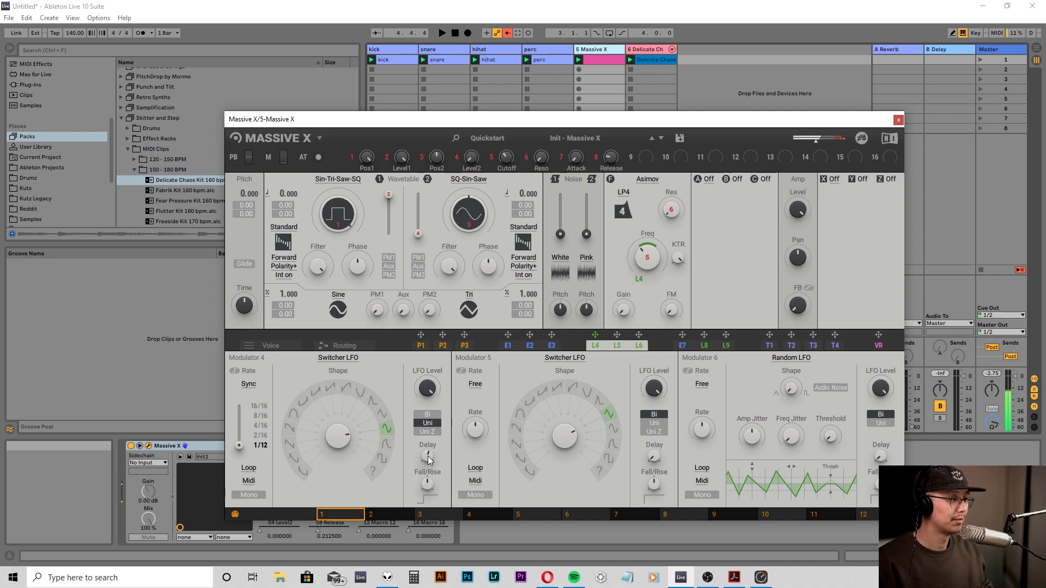
{"action": "mouse_move", "coordinate": [428, 456]}
{"action": "left_mouse_down"}
{"action": "mouse_move", "coordinate": [437, 493]}
{"action": "mouse_move", "coordinate": [429, 473]}
{"action": "left_mouse_up"}
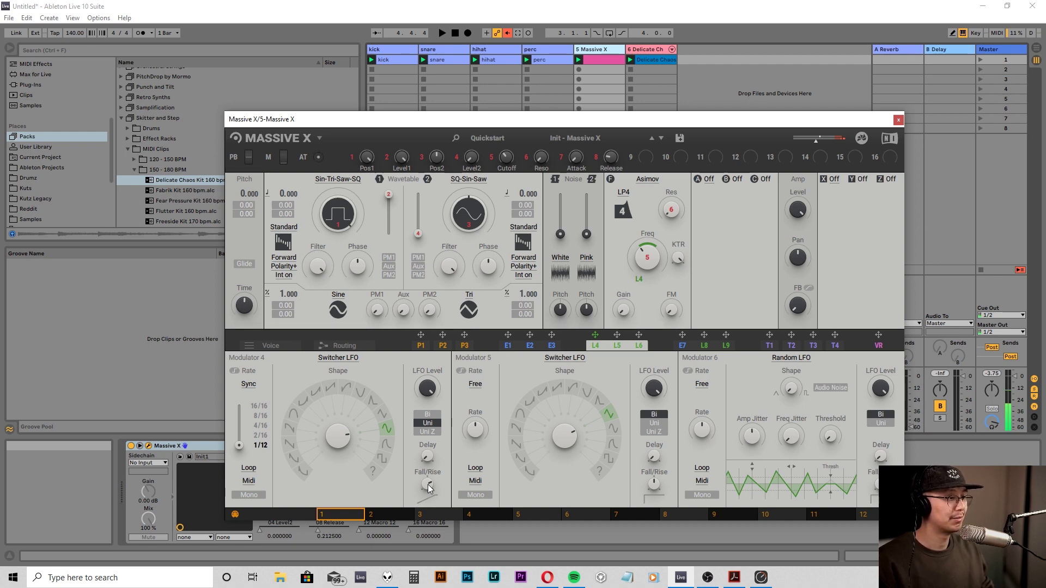
{"action": "double_click", "coordinate": [429, 485]}
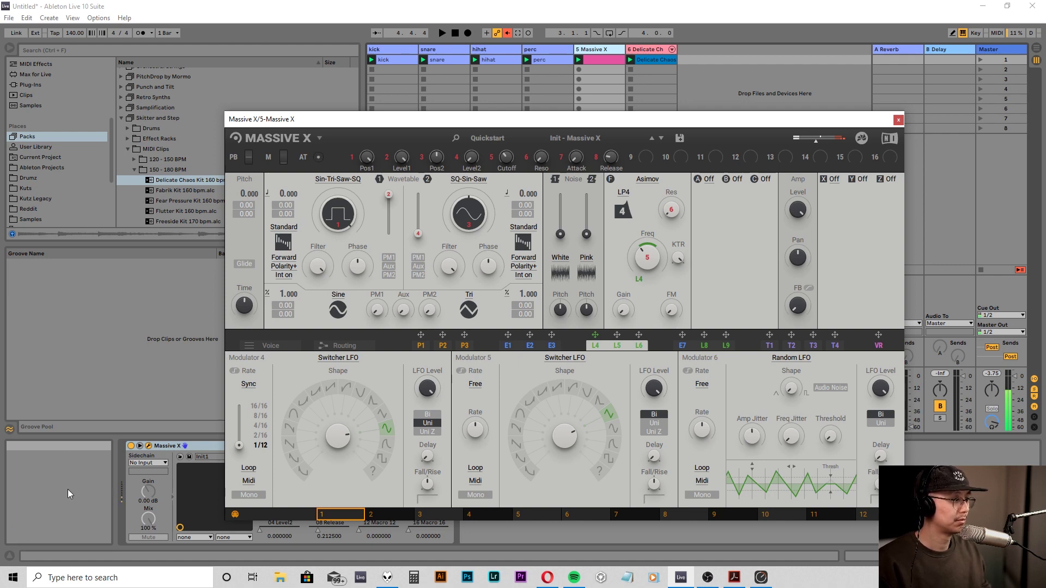
- Set modulator 4's synced rate to 2/16 and try the Loop RST and Loop GTE modes
{"action": "left_click_drag", "start_coordinate": [239, 446], "coordinate": [240, 434]}
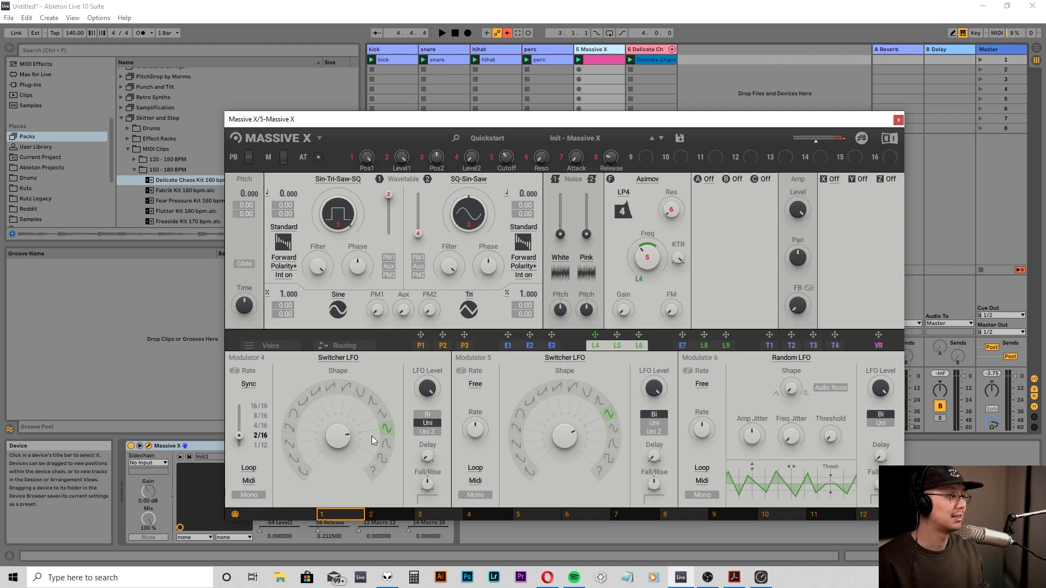
{"action": "left_click", "coordinate": [248, 468]}
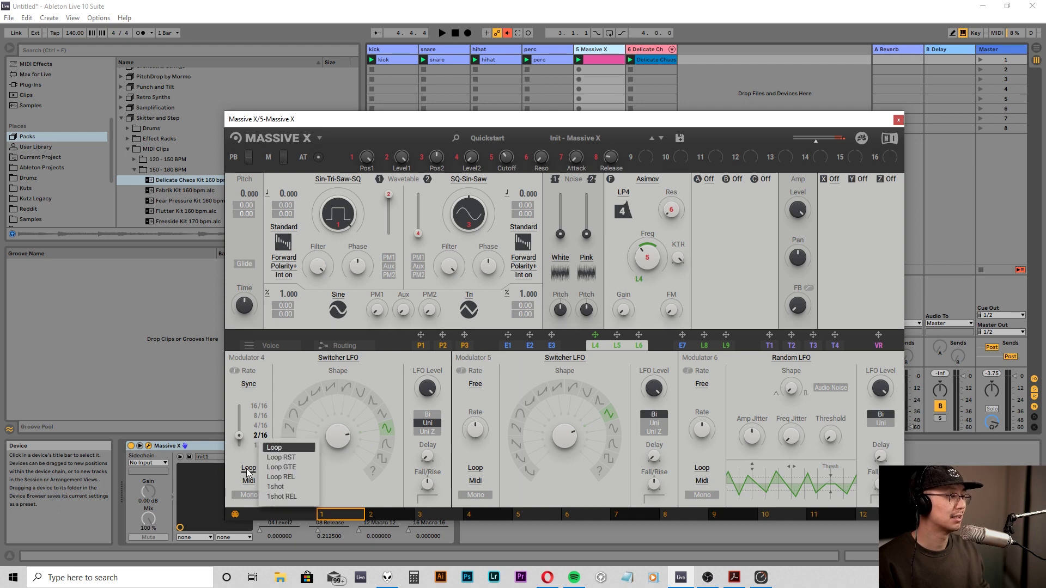
{"action": "left_click", "coordinate": [273, 457]}
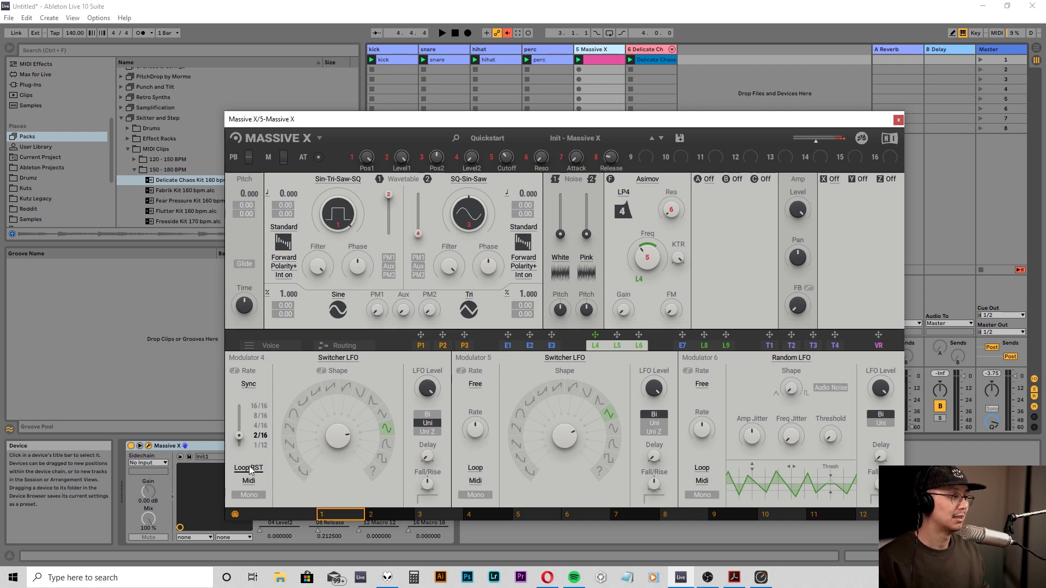
{"action": "left_click", "coordinate": [253, 468]}
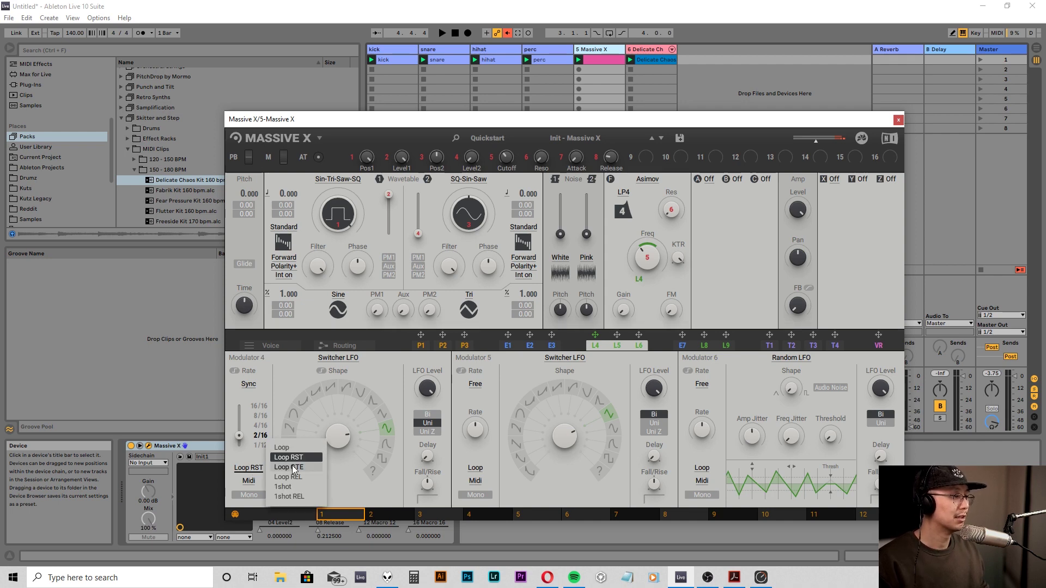
{"action": "left_click", "coordinate": [292, 468]}
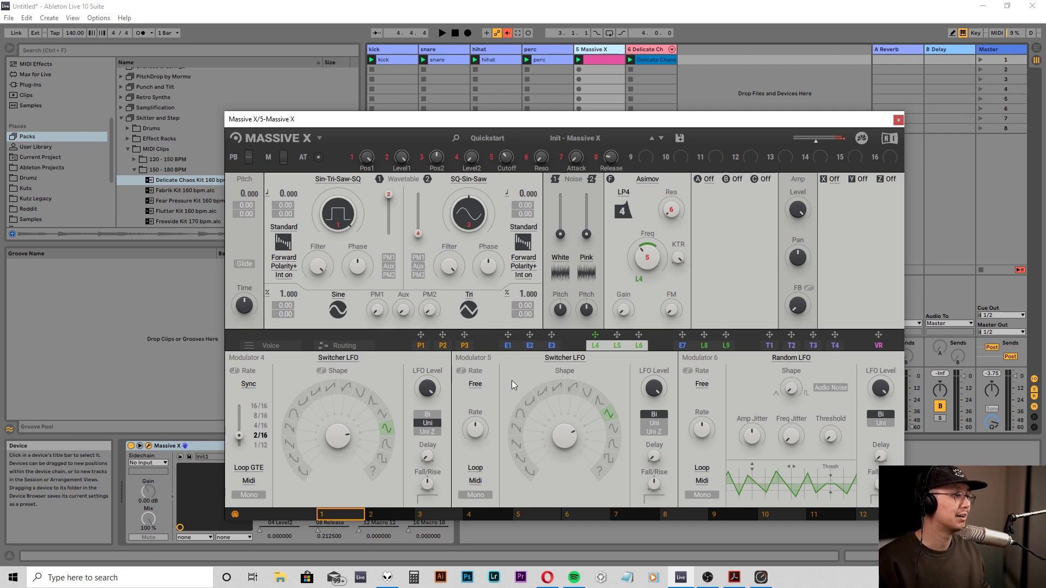
- Lengthen the amp envelope's release to about 0.497 and raise the filter cutoff to about its midpoint
{"action": "left_click", "coordinate": [507, 346]}
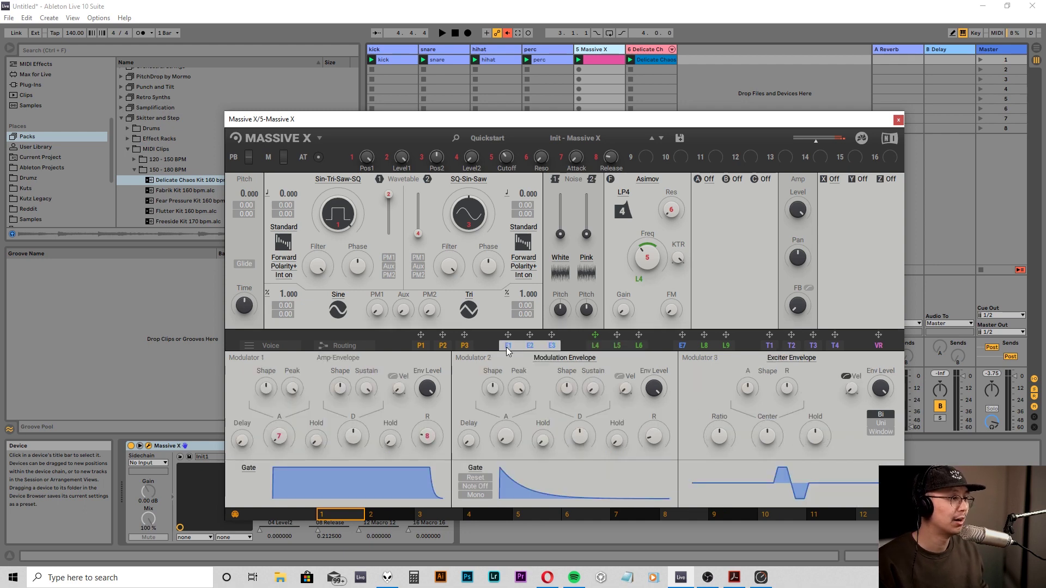
{"action": "left_click_drag", "start_coordinate": [433, 437], "coordinate": [428, 437]}
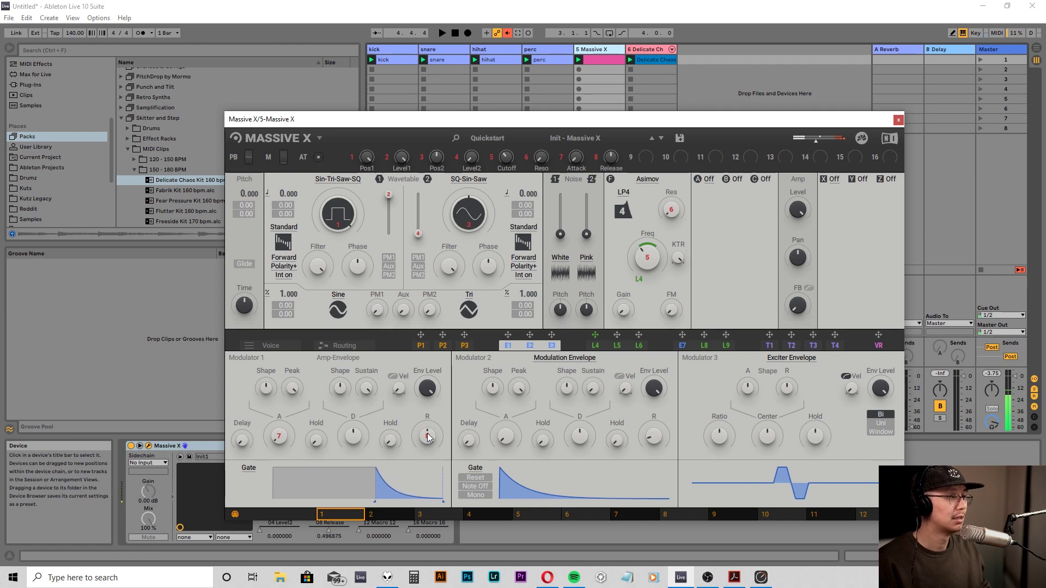
{"action": "left_click_drag", "start_coordinate": [654, 257], "coordinate": [648, 254]}
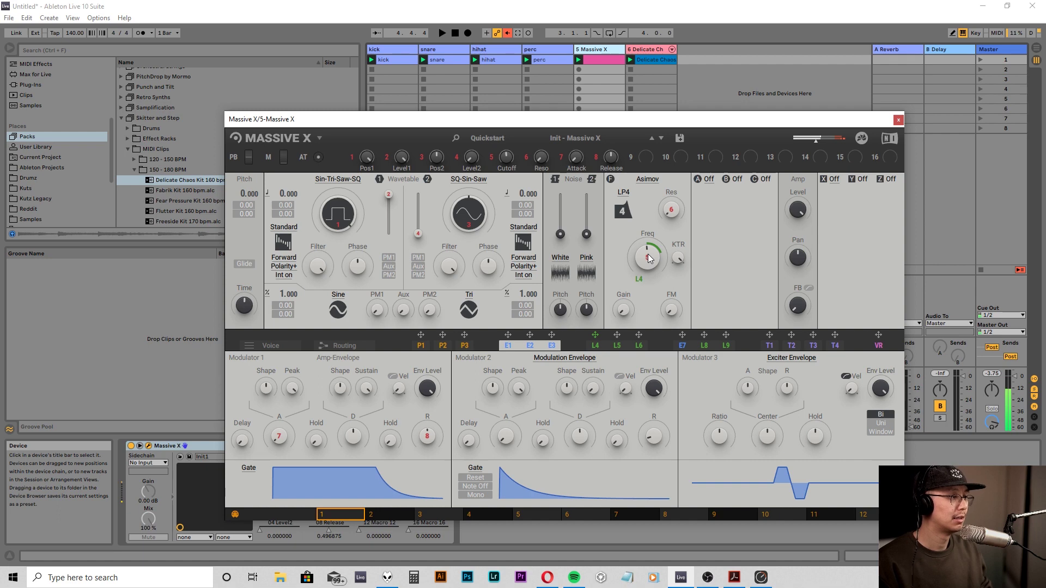
- Audition modulator 4's Loop RST, Loop REL, 1shot and 1shot REL modes and settle on Loop RST
{"action": "left_click", "coordinate": [594, 346]}
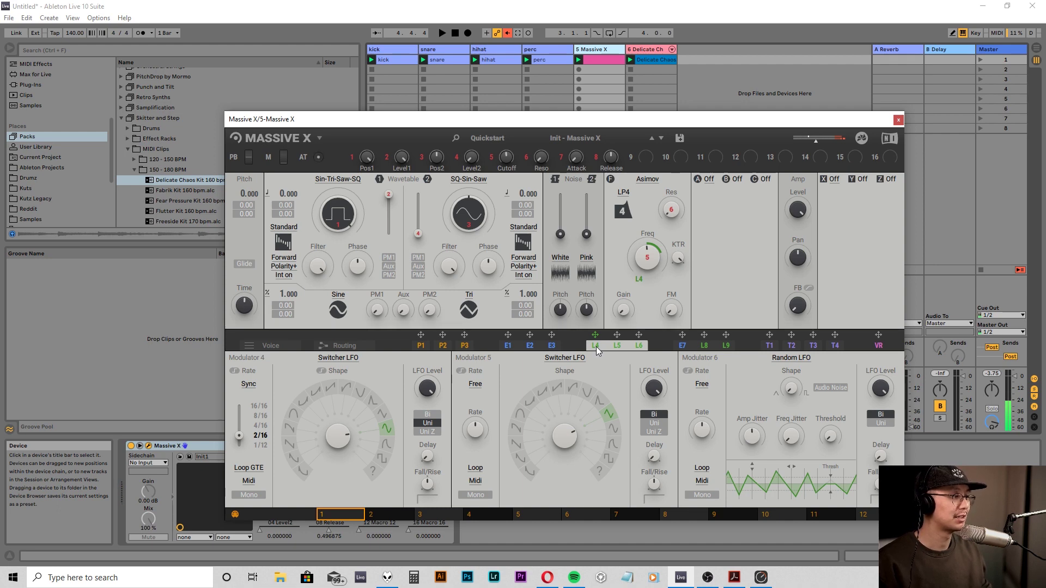
{"action": "left_click", "coordinate": [258, 471]}
{"action": "left_click", "coordinate": [288, 458]}
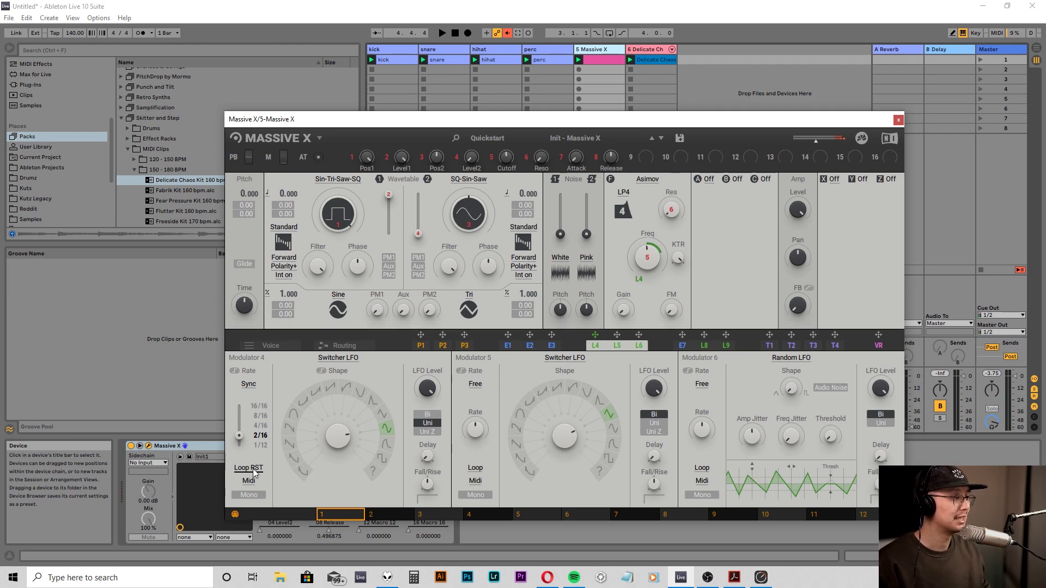
{"action": "left_click", "coordinate": [253, 472]}
{"action": "left_click", "coordinate": [294, 475]}
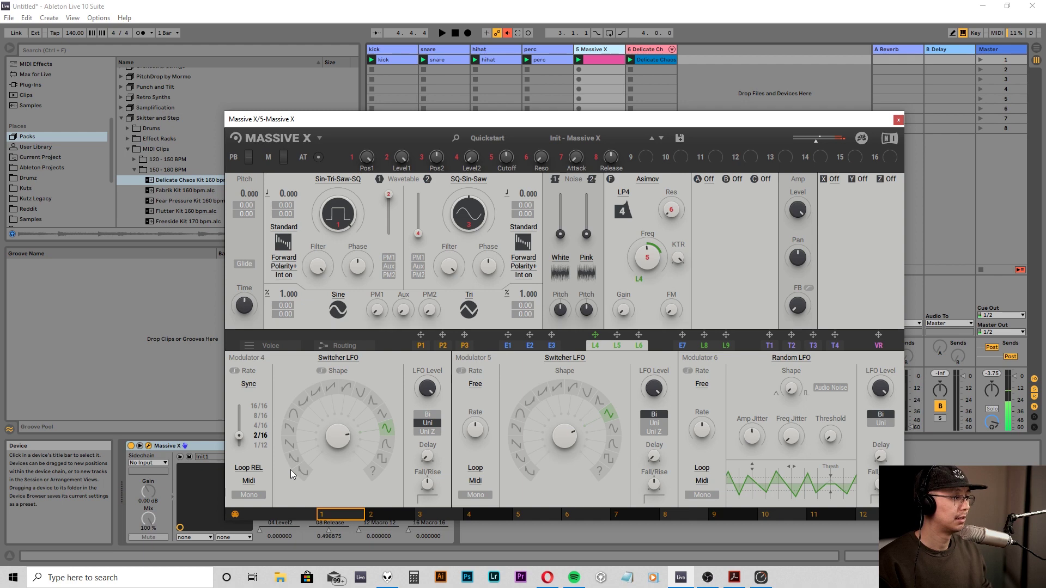
{"action": "left_click", "coordinate": [258, 469]}
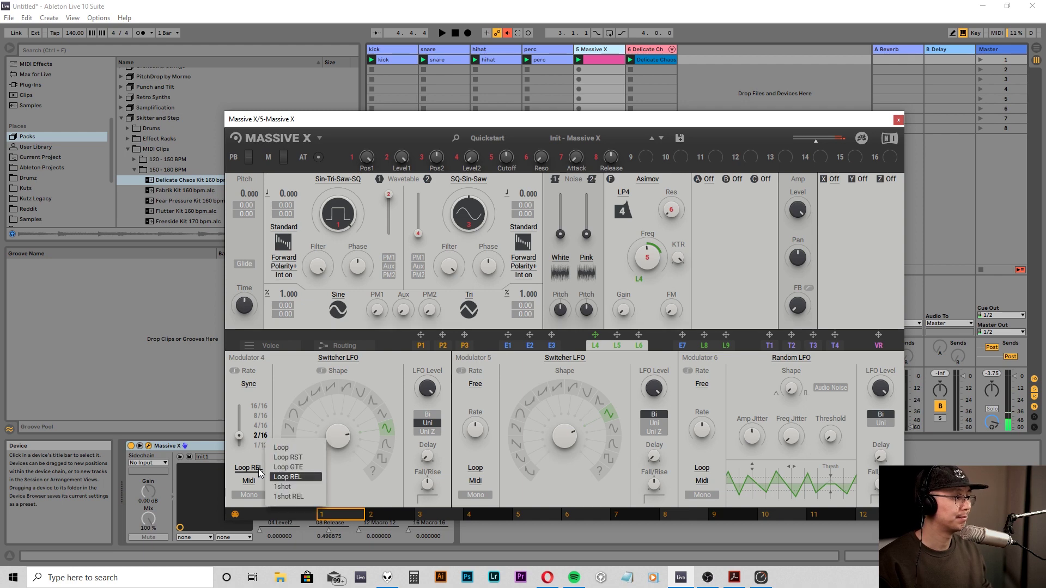
{"action": "left_click", "coordinate": [296, 486]}
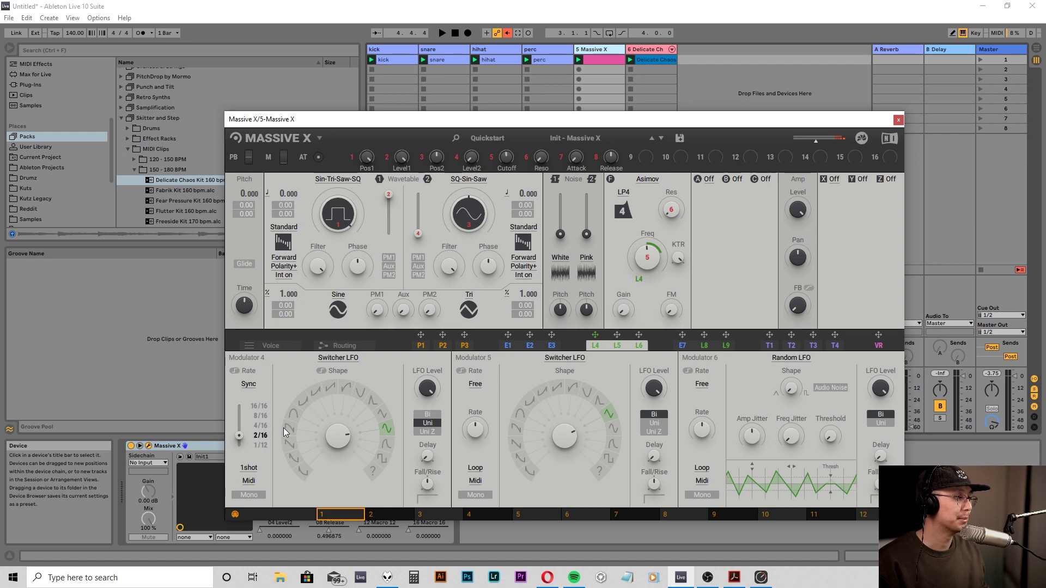
{"action": "left_click", "coordinate": [246, 468]}
{"action": "left_click", "coordinate": [282, 498]}
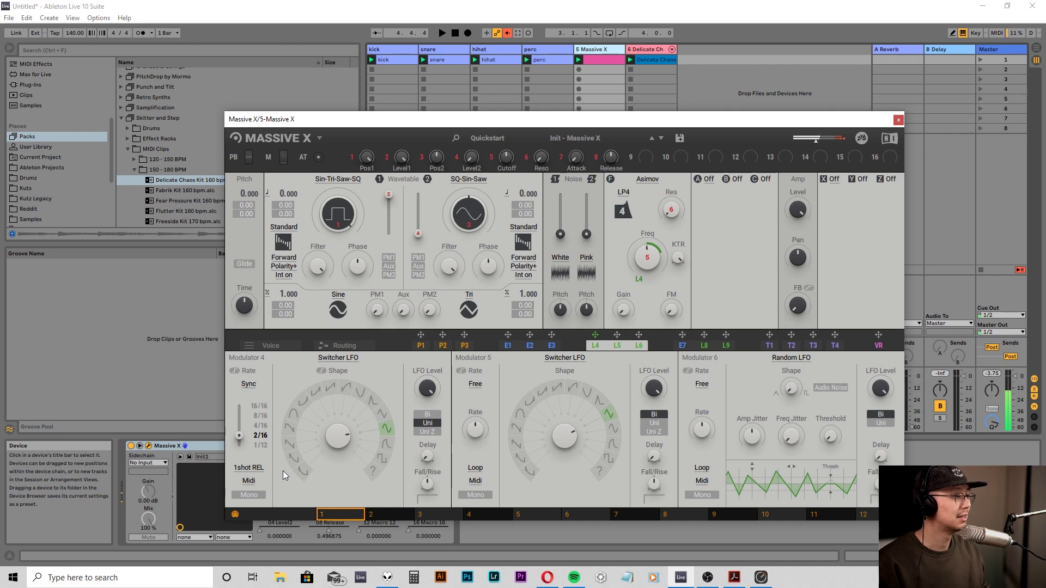
{"action": "left_click", "coordinate": [263, 467]}
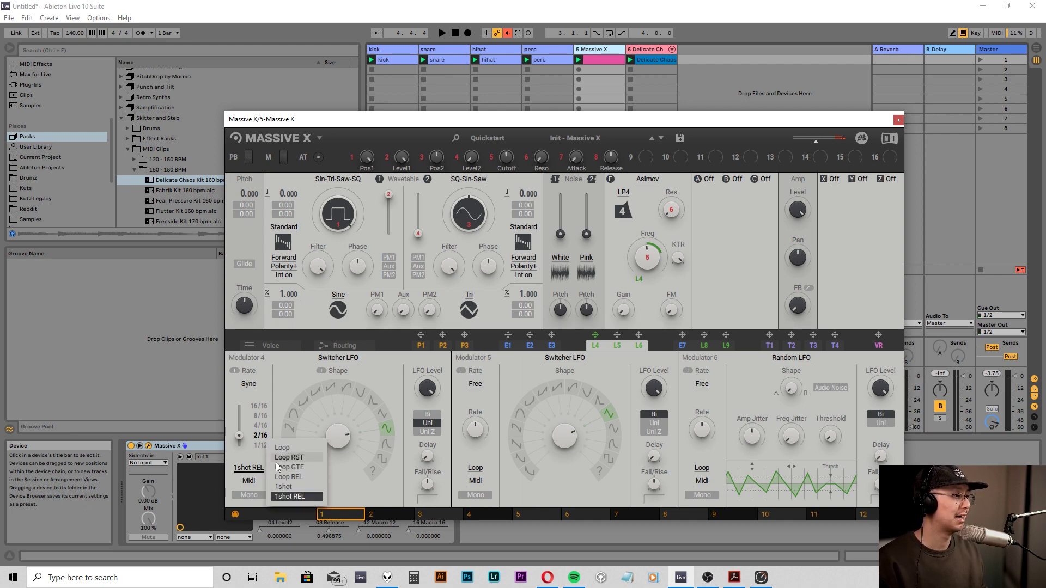
{"action": "left_click", "coordinate": [279, 457]}
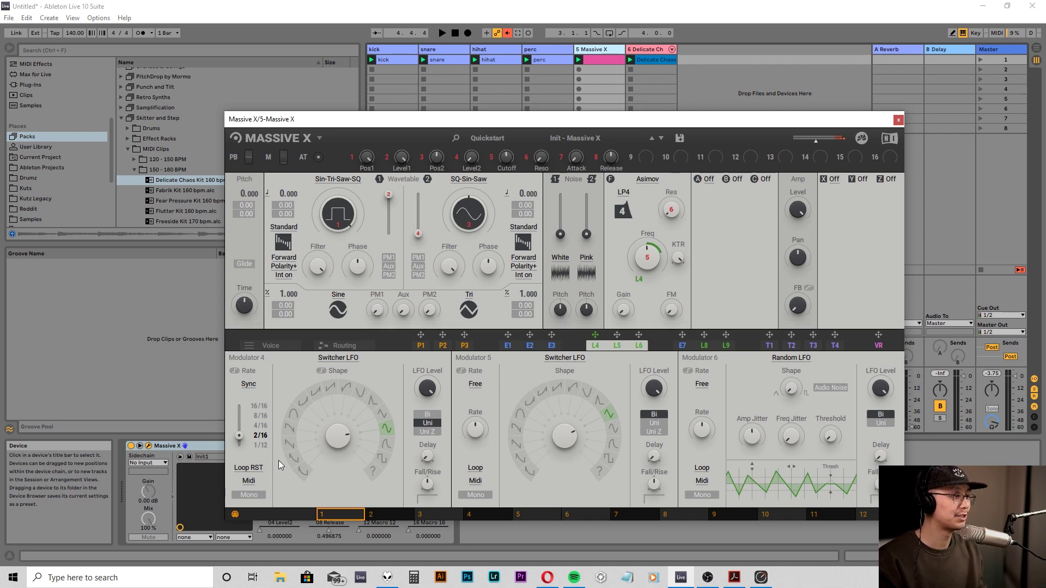
- Compare modulator 4 with and without Mono, leave Mono enabled, and show the Voice settings
{"action": "left_click", "coordinate": [258, 494]}
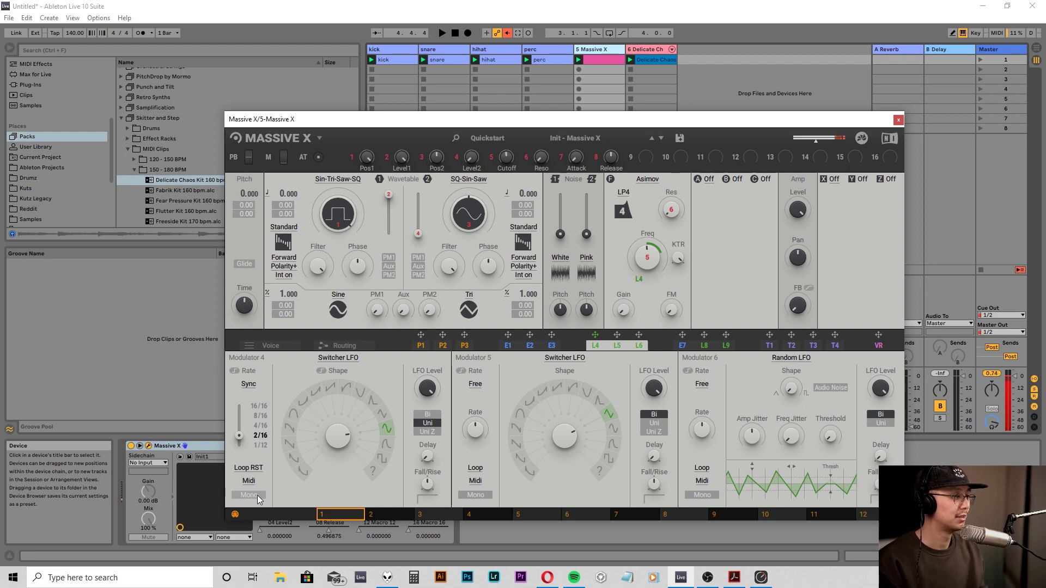
{"action": "left_click", "coordinate": [250, 495]}
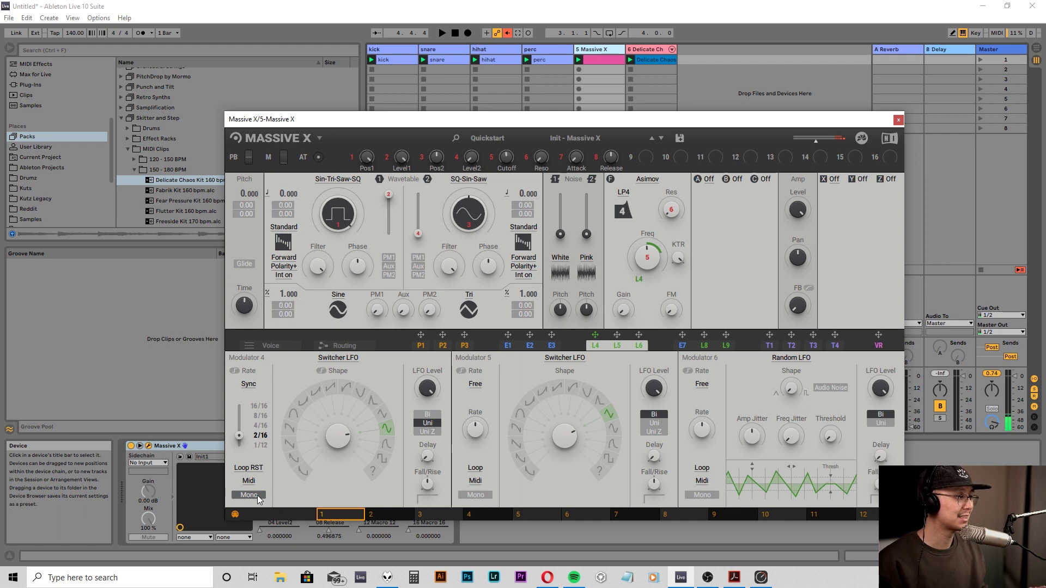
{"action": "left_click", "coordinate": [271, 346]}
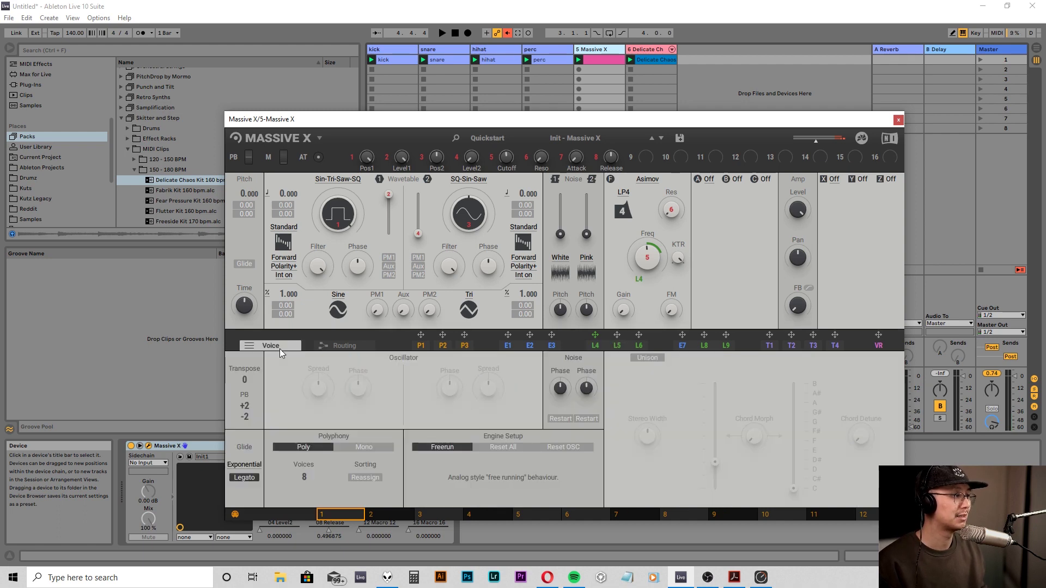
- Set the voice polyphony to Mono and return to the L4 to L6 modulators
{"action": "left_click", "coordinate": [354, 447]}
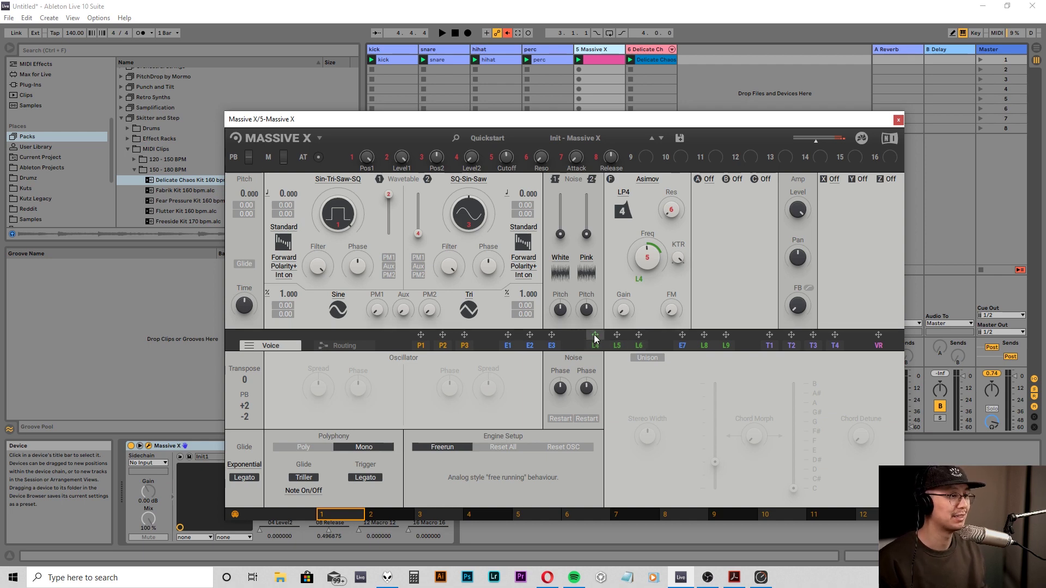
{"action": "mouse_move", "coordinate": [595, 335]}
{"action": "left_mouse_down"}
{"action": "mouse_move", "coordinate": [594, 344]}
{"action": "mouse_move", "coordinate": [593, 336]}
{"action": "left_mouse_up"}
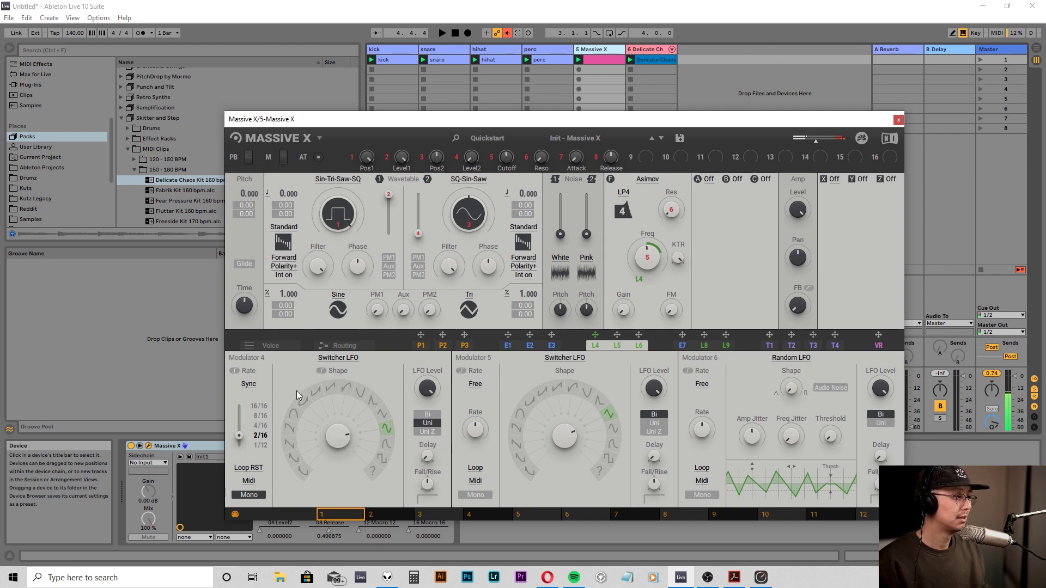
- Try the Osc rate mode on modulator 4 and return it to Sync
{"action": "left_click", "coordinate": [254, 386]}
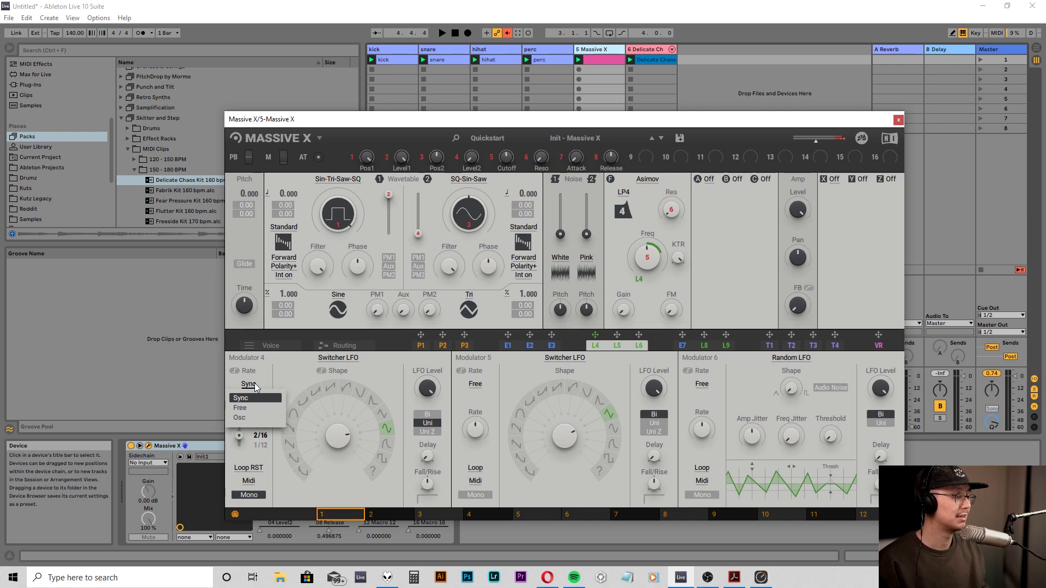
{"action": "left_click", "coordinate": [249, 417]}
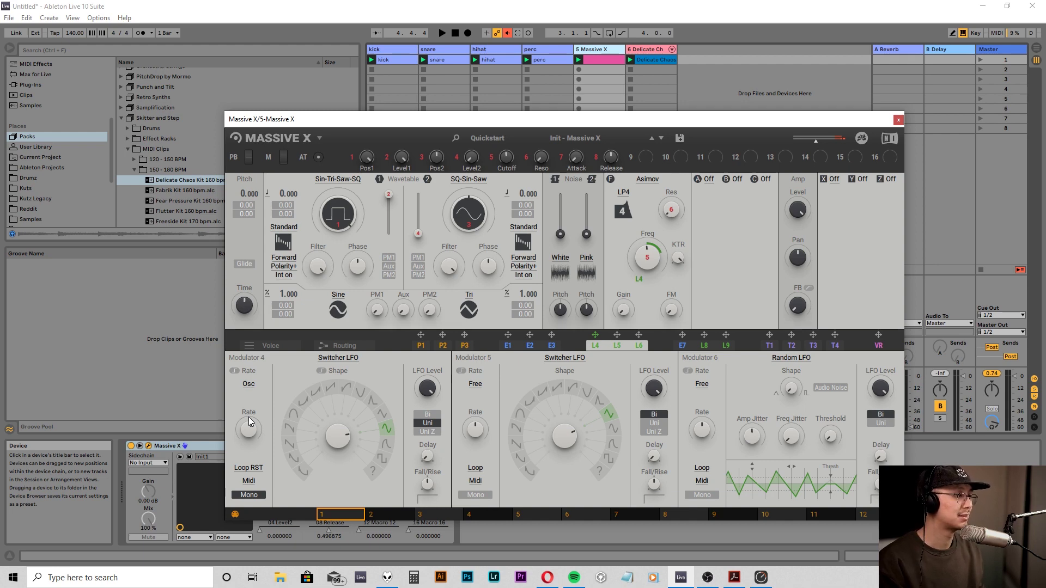
{"action": "left_click_drag", "start_coordinate": [249, 422], "coordinate": [254, 436]}
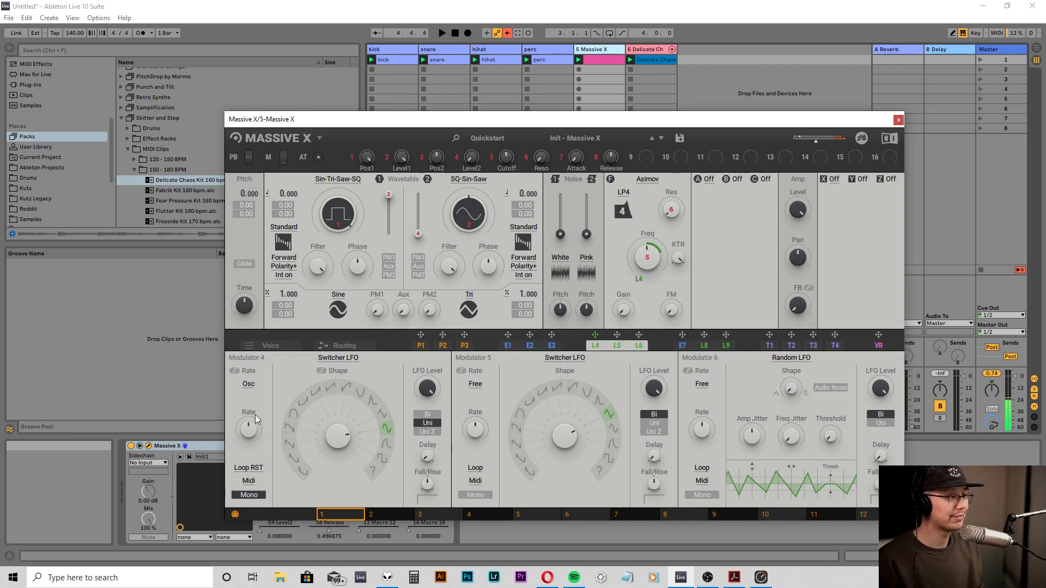
{"action": "left_click", "coordinate": [253, 387]}
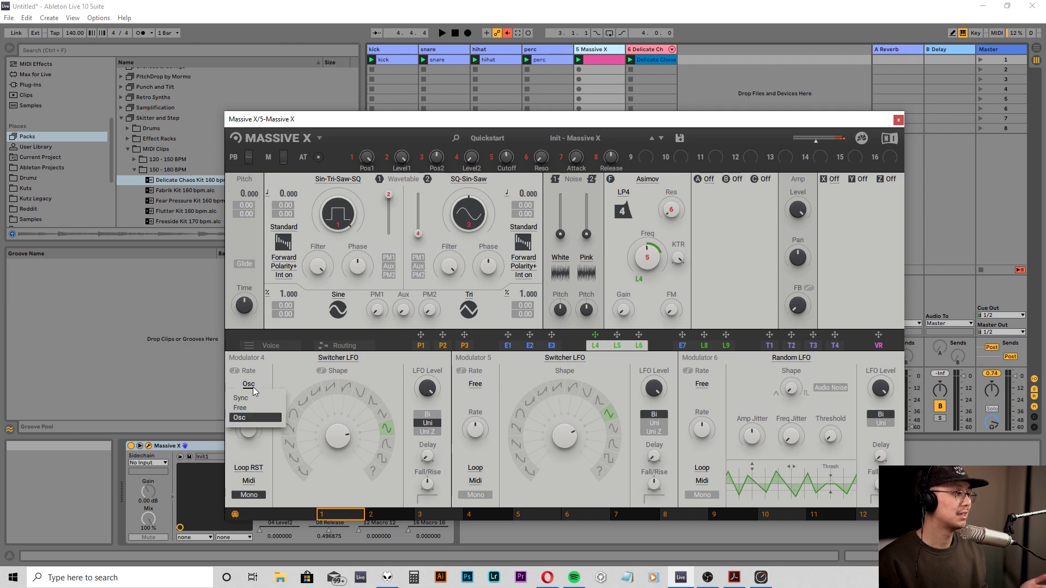
{"action": "left_click", "coordinate": [253, 397]}
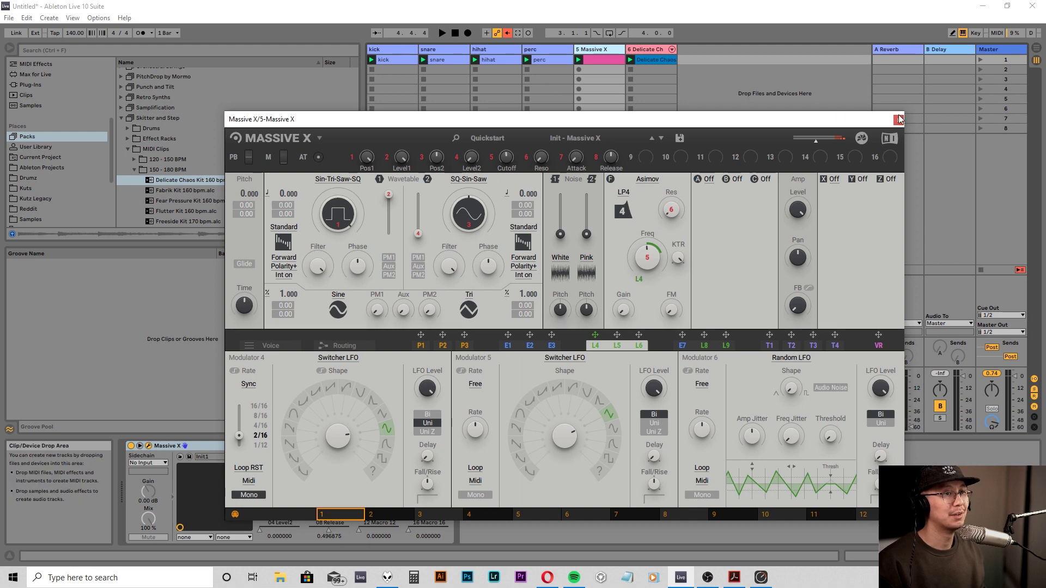
- Open the Massive X clip's notes and play the loop with the synth window in view
{"action": "left_click", "coordinate": [606, 60]}
{"action": "double_click", "coordinate": [607, 61]}
{"action": "left_click_drag", "start_coordinate": [572, 121], "coordinate": [771, 425]}
{"action": "left_click", "coordinate": [151, 539]}
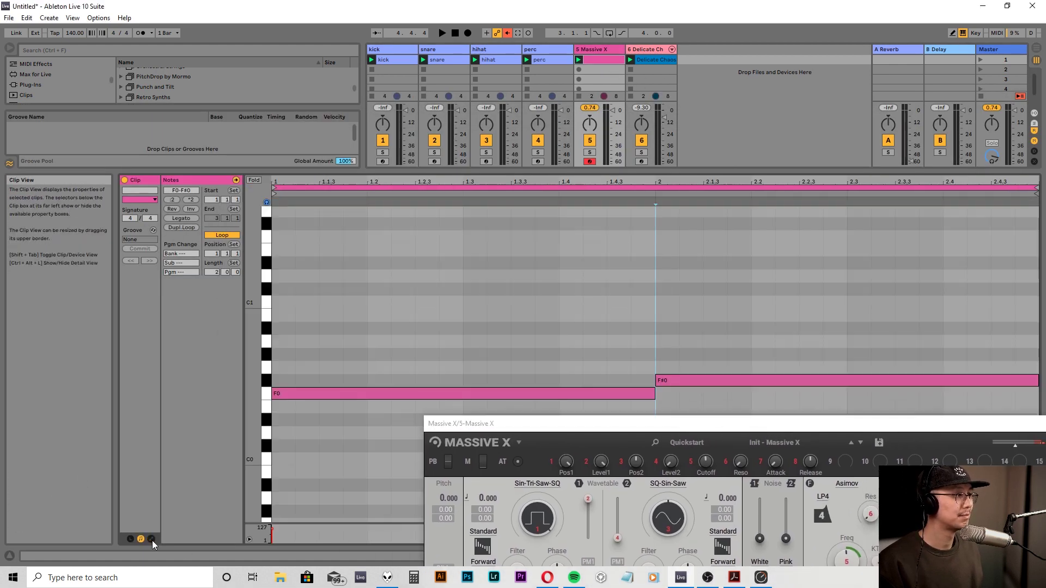
{"action": "key", "text": "space"}
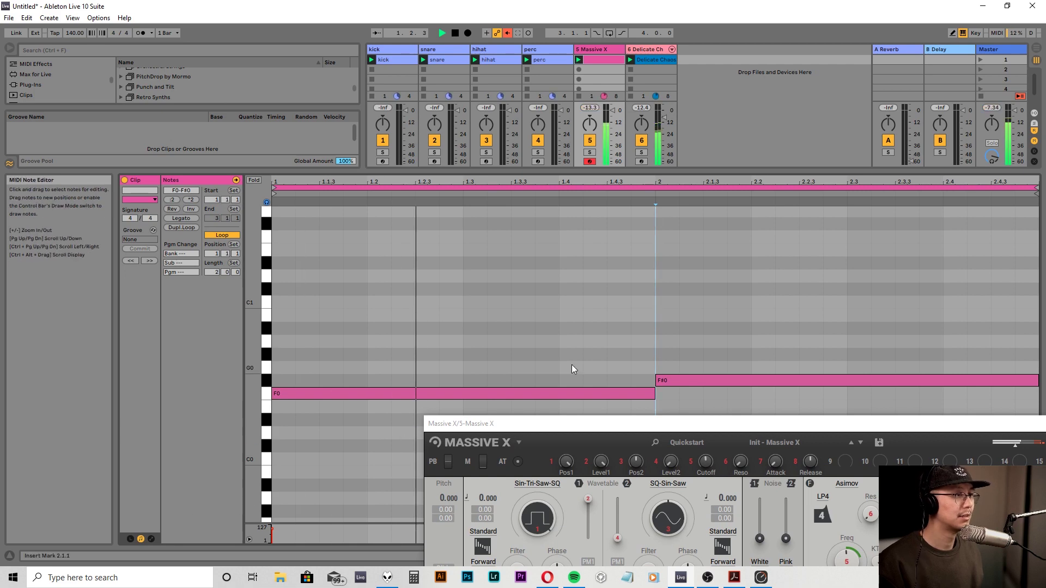
{"action": "left_click_drag", "start_coordinate": [704, 425], "coordinate": [532, 112]}
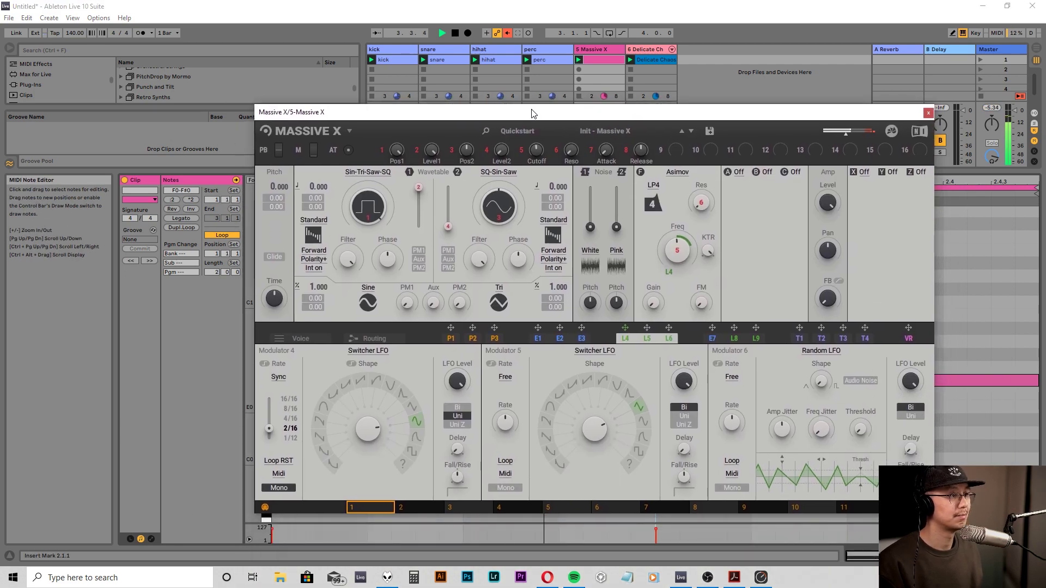
{"action": "key", "text": "space"}
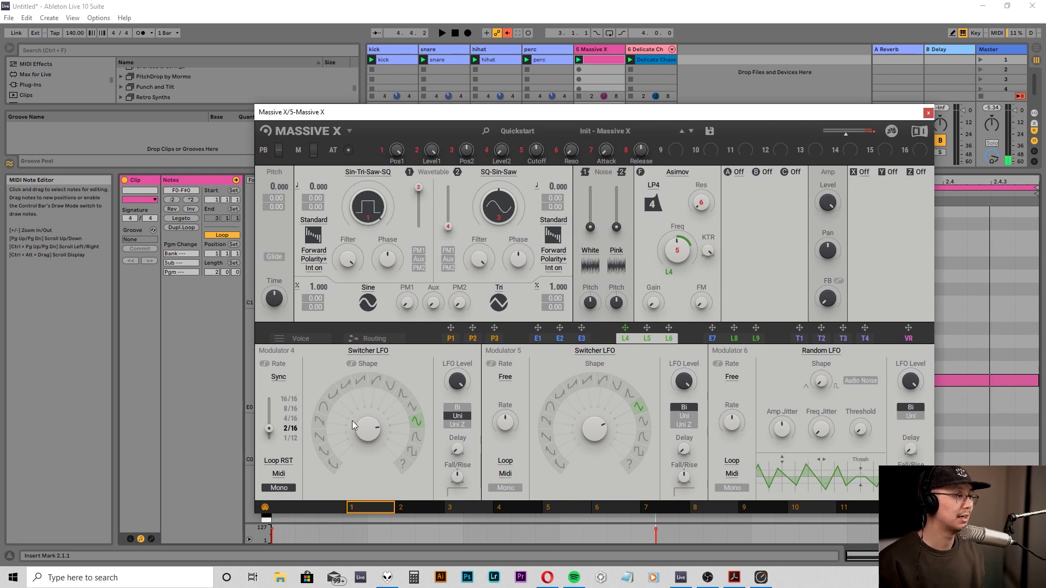
- Assign Macro 9 to modulator 4's synced rate with a 1/12 base and full upward range, and set the ratio above it to 2/12
{"action": "mouse_move", "coordinate": [269, 428]}
{"action": "left_mouse_down"}
{"action": "mouse_move", "coordinate": [269, 406]}
{"action": "mouse_move", "coordinate": [269, 438]}
{"action": "mouse_move", "coordinate": [269, 399]}
{"action": "mouse_move", "coordinate": [269, 442]}
{"action": "mouse_move", "coordinate": [269, 412]}
{"action": "mouse_move", "coordinate": [269, 429]}
{"action": "left_mouse_up"}
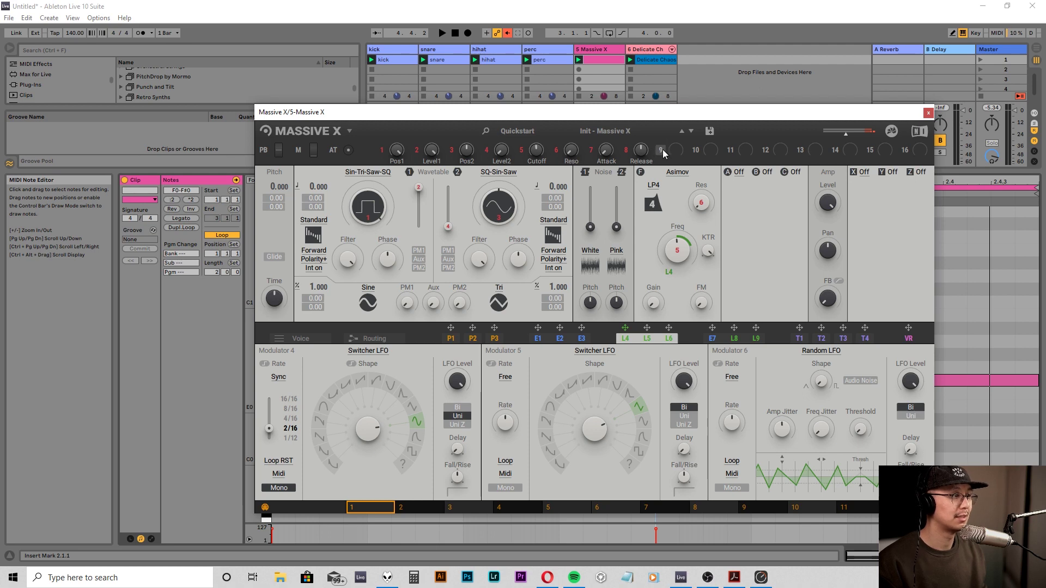
{"action": "left_click_drag", "start_coordinate": [663, 149], "coordinate": [269, 438]}
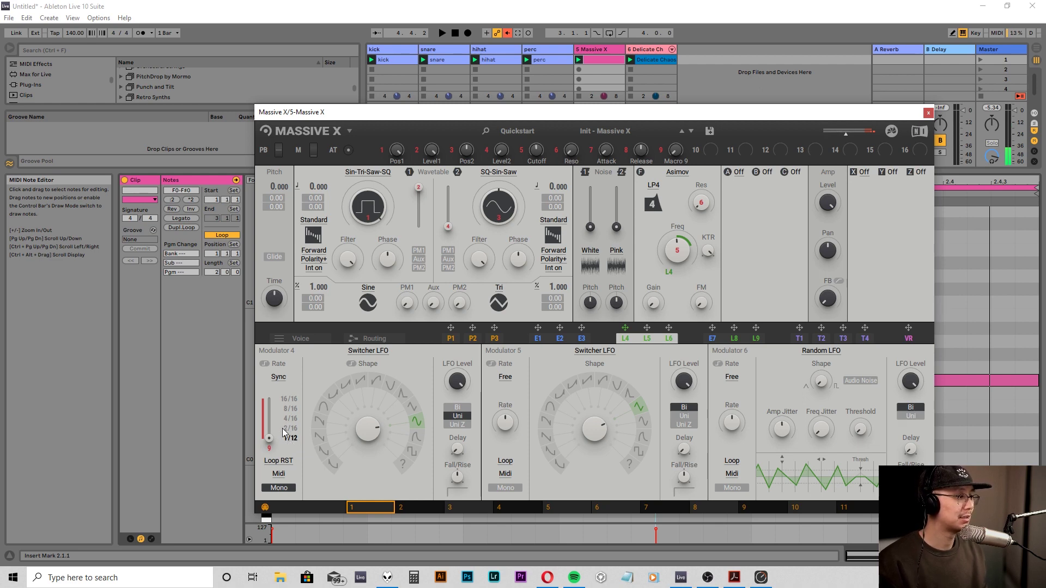
{"action": "left_click_drag", "start_coordinate": [286, 439], "coordinate": [286, 433]}
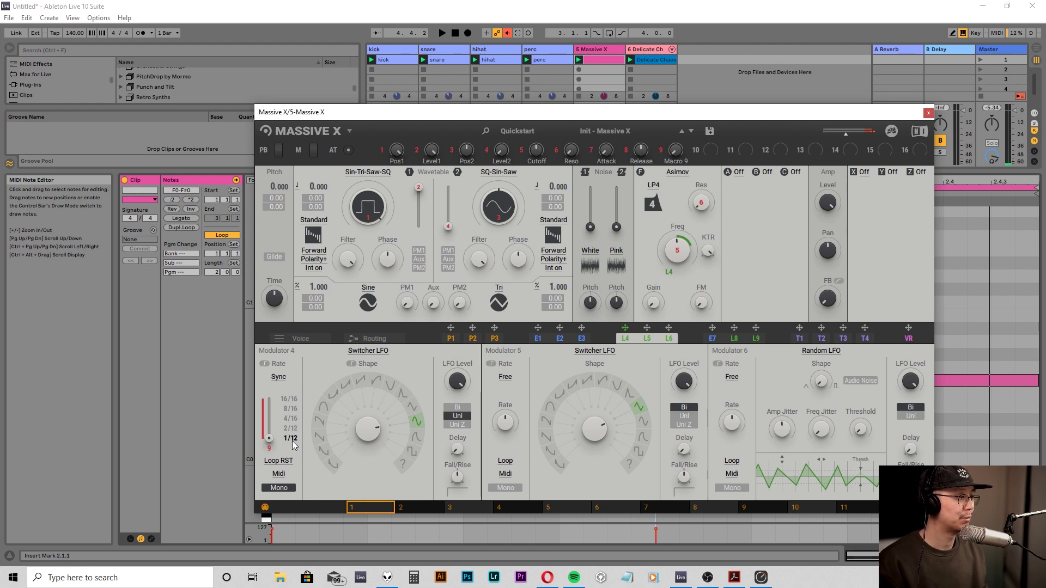
{"action": "left_click_drag", "start_coordinate": [269, 437], "coordinate": [270, 424]}
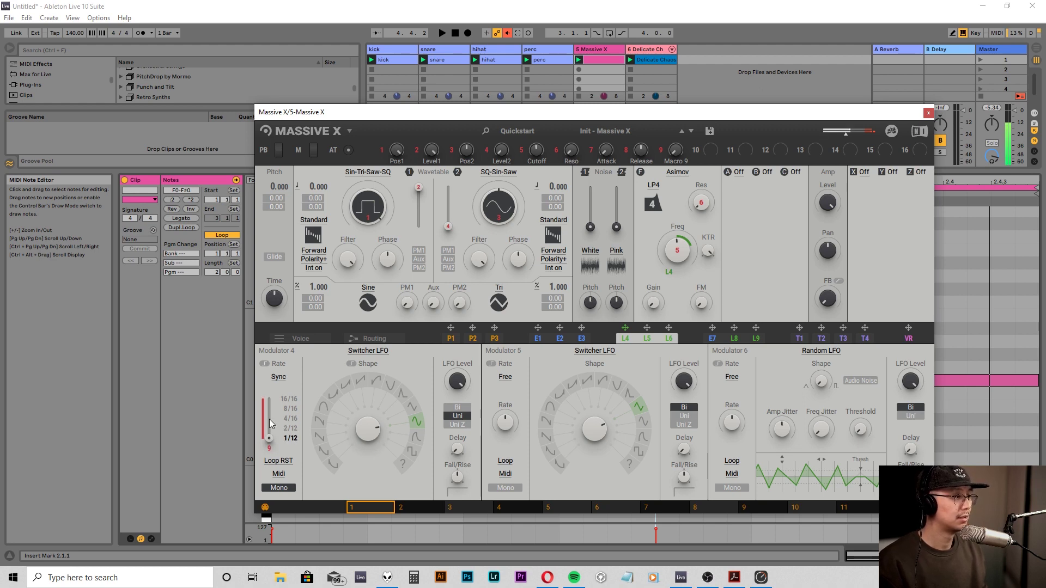
- Play the loop briefly, close the synth window and stop playback
{"action": "key", "text": "space"}
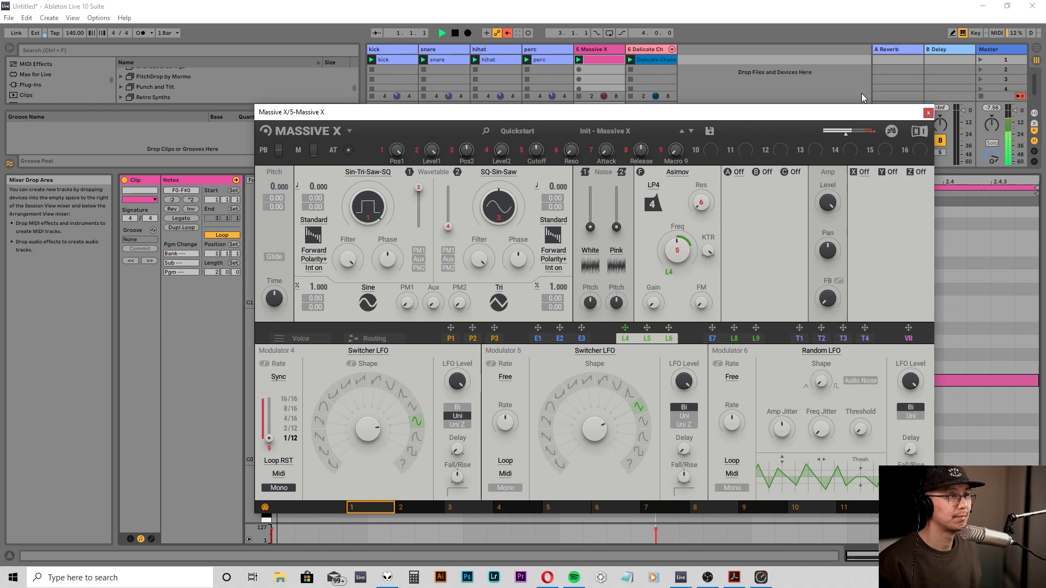
{"action": "left_click", "coordinate": [928, 112]}
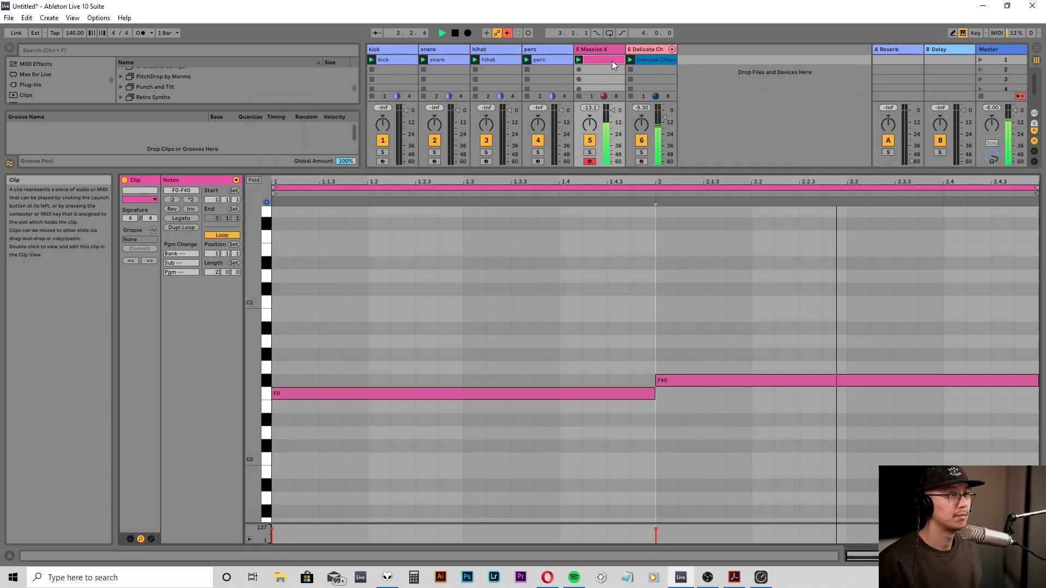
{"action": "key", "text": "space"}
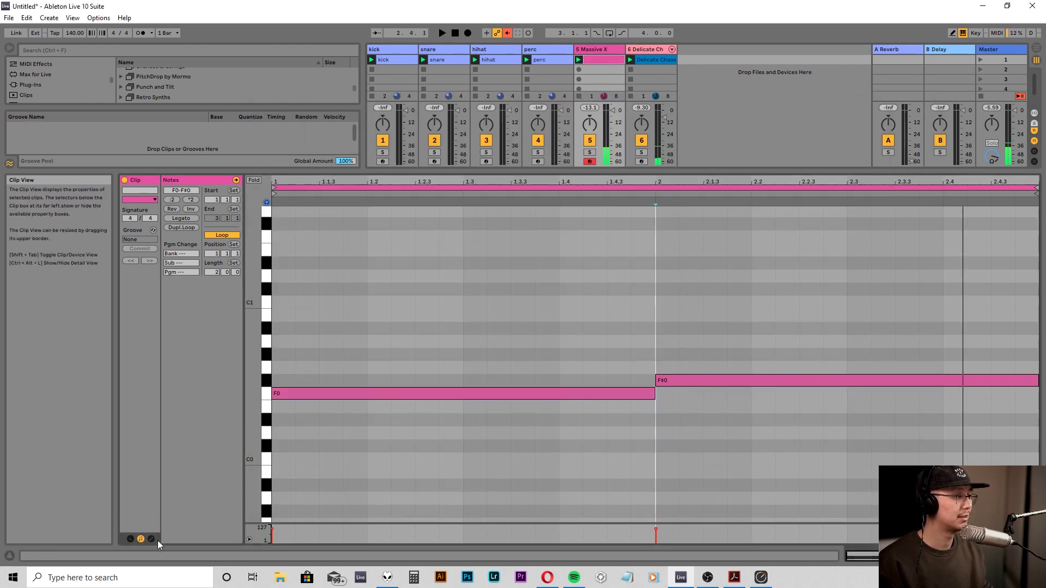
- Re-enable automation and set the clip's Macro 9 envelope to about 0.18 from bar 2
{"action": "left_click", "coordinate": [151, 539]}
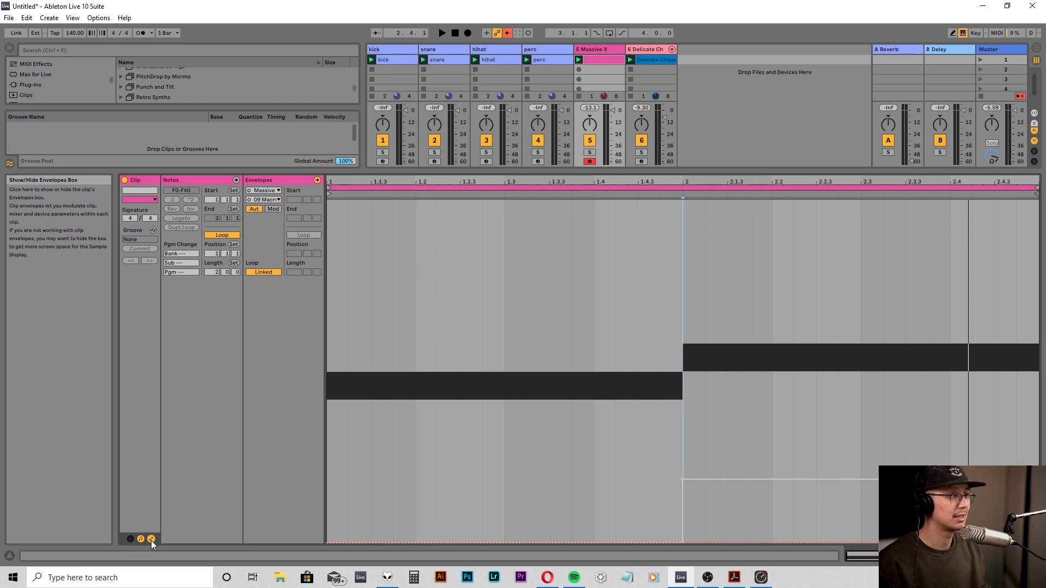
{"action": "left_click", "coordinate": [272, 200]}
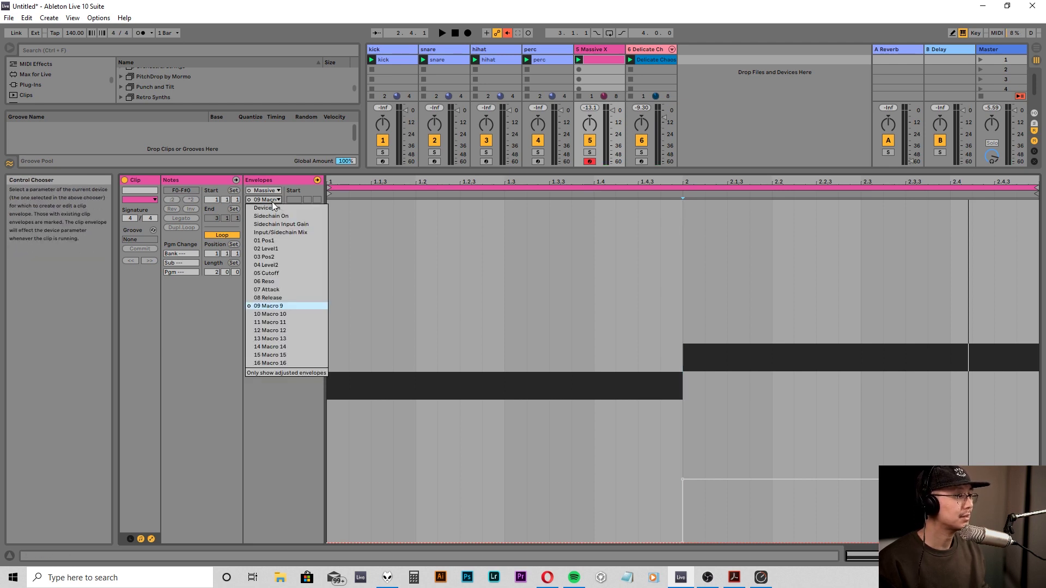
{"action": "left_click", "coordinate": [267, 307]}
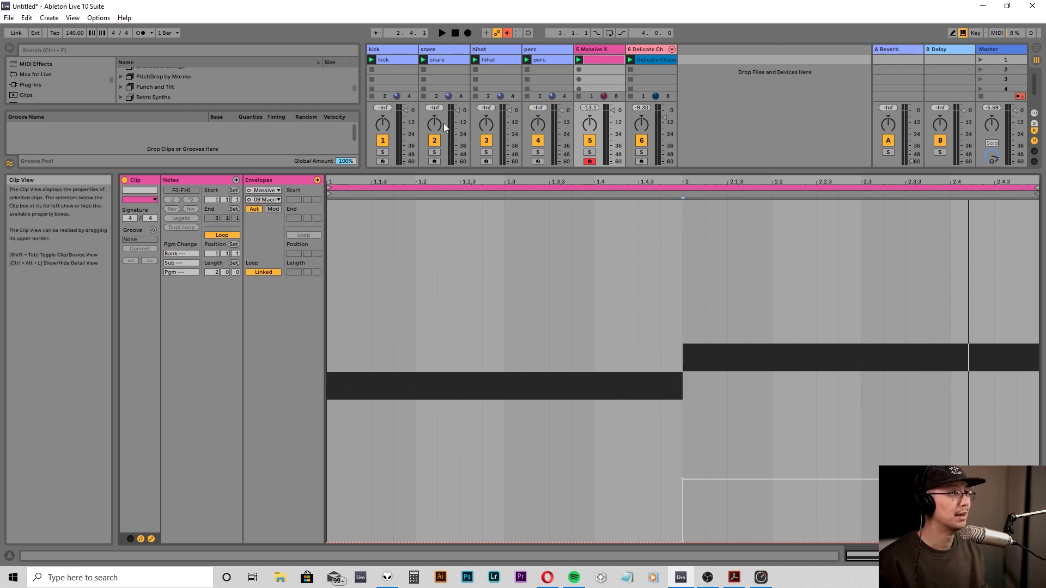
{"action": "left_click", "coordinate": [507, 32]}
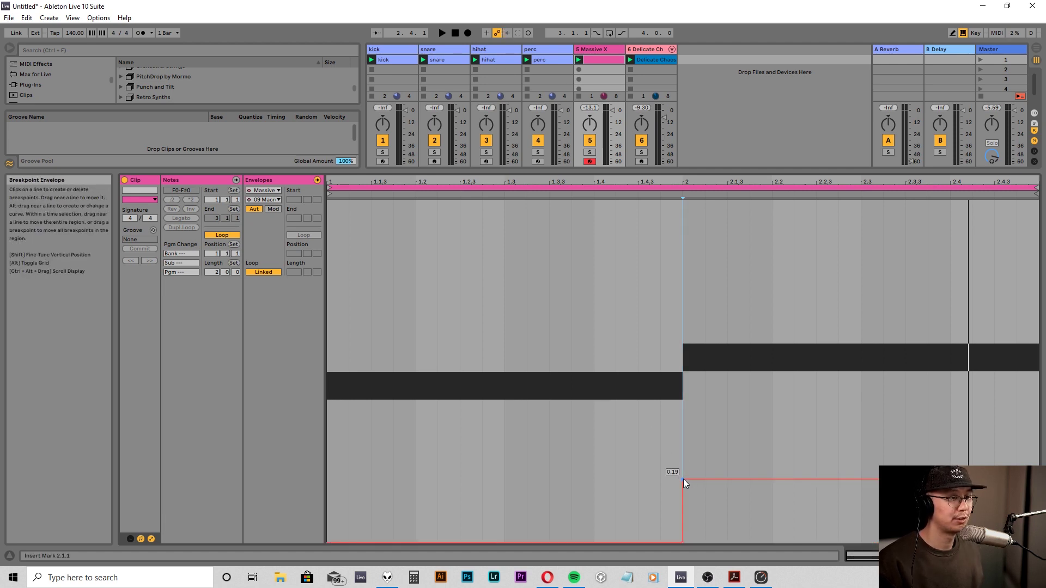
{"action": "left_click_drag", "start_coordinate": [684, 479], "coordinate": [683, 481]}
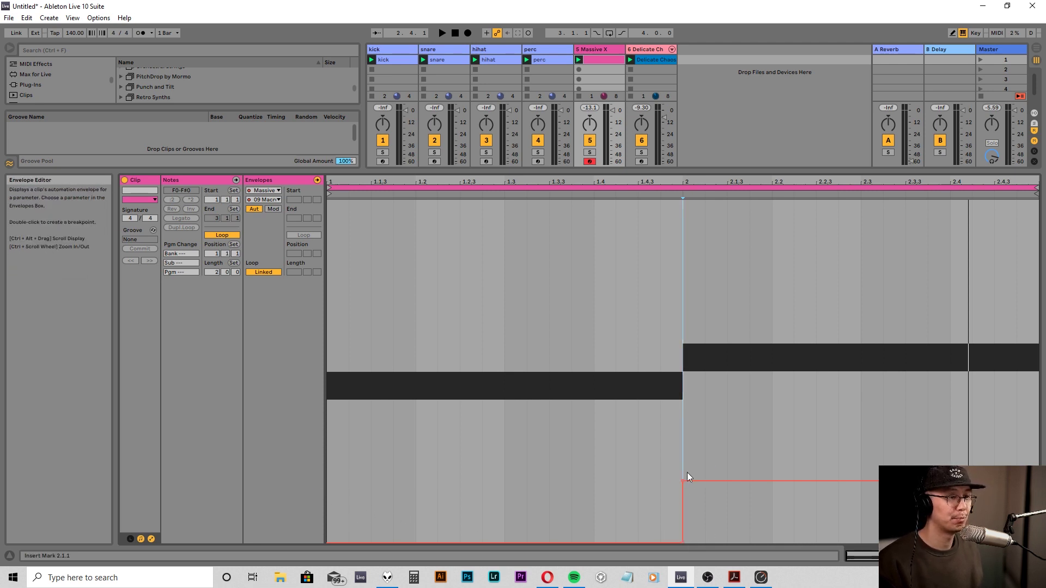
- Show the Massive X track's device and reopen the synth window to check modulator 4's rate
{"action": "left_click", "coordinate": [609, 47]}
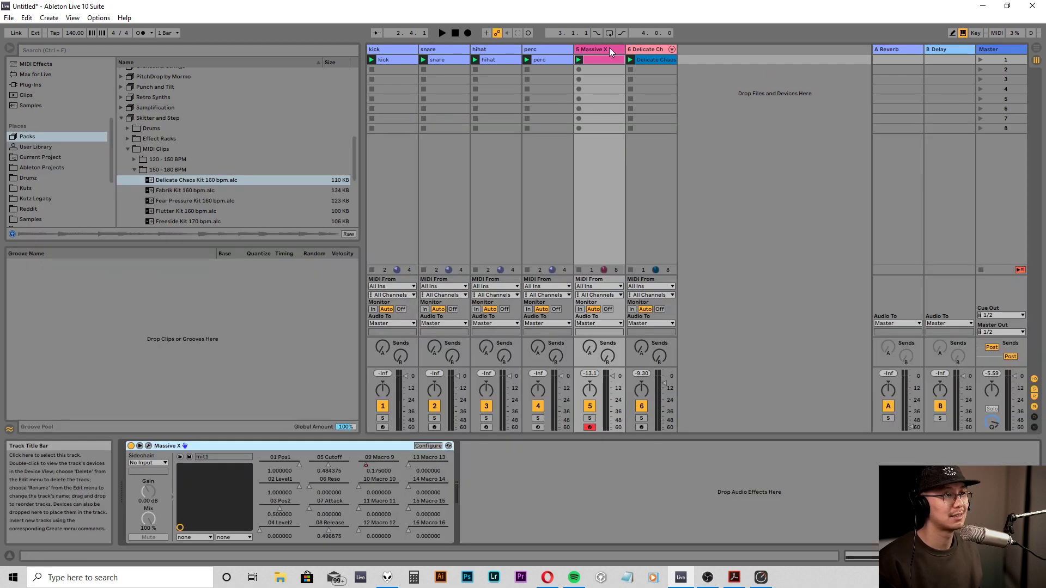
{"action": "left_click", "coordinate": [148, 446]}
{"action": "left_click", "coordinate": [148, 446]}
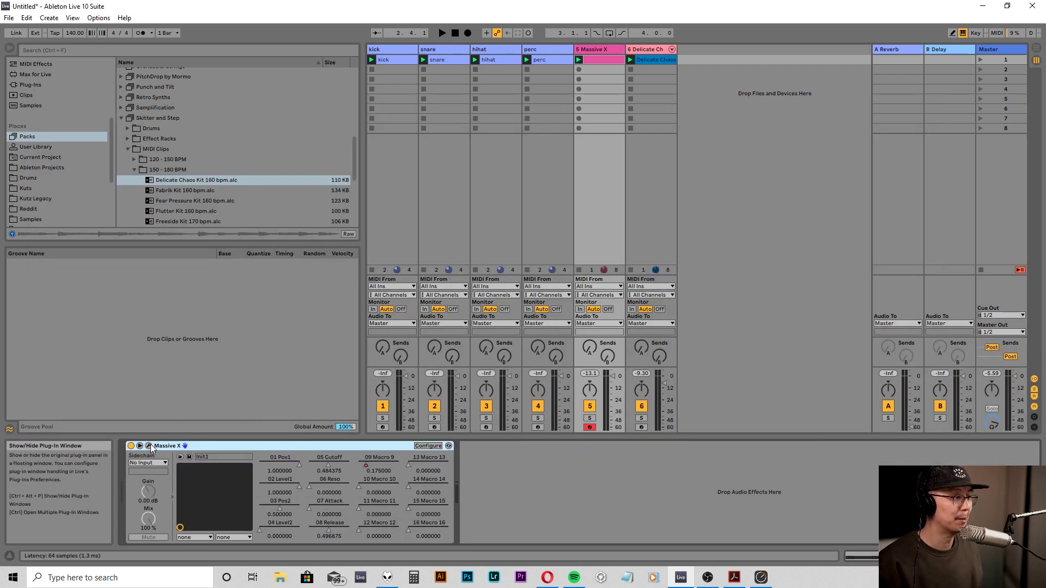
{"action": "left_click", "coordinate": [148, 446]}
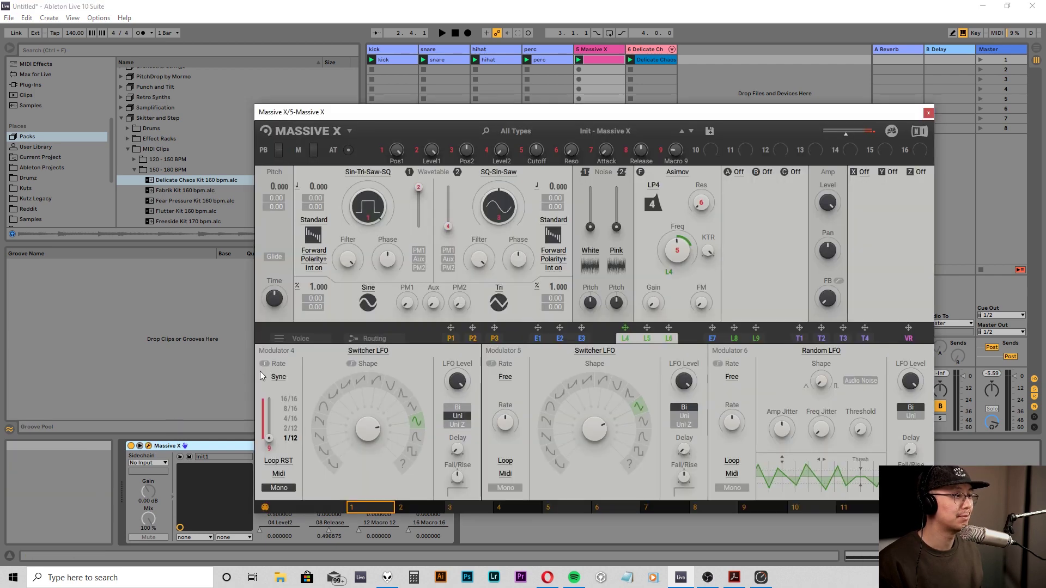
- Return to the clip's Macro 9 envelope and raise its bar 2 breakpoint to about 0.20
{"action": "double_click", "coordinate": [613, 63]}
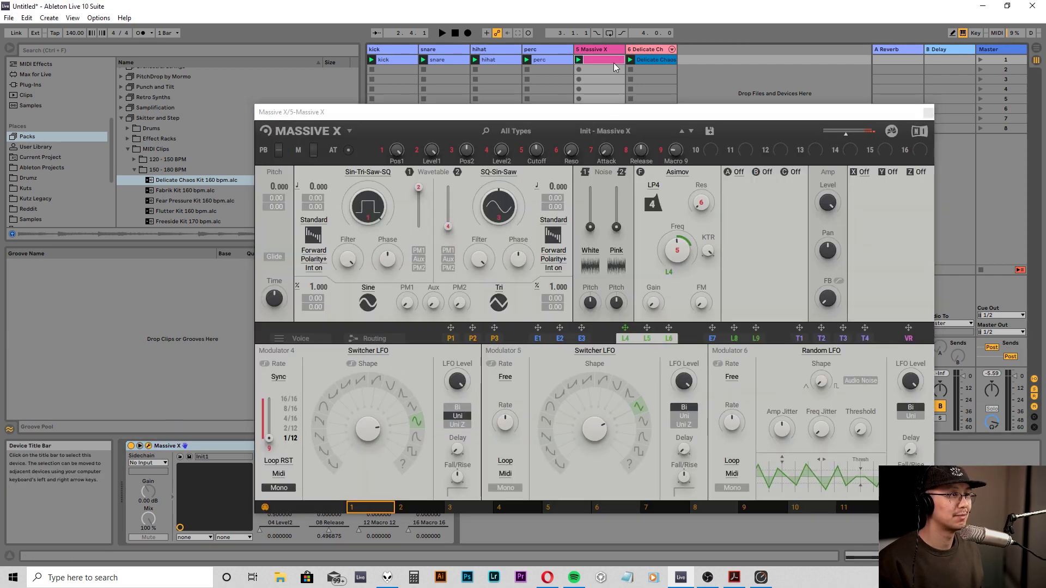
{"action": "left_click_drag", "start_coordinate": [610, 111], "coordinate": [561, 0]}
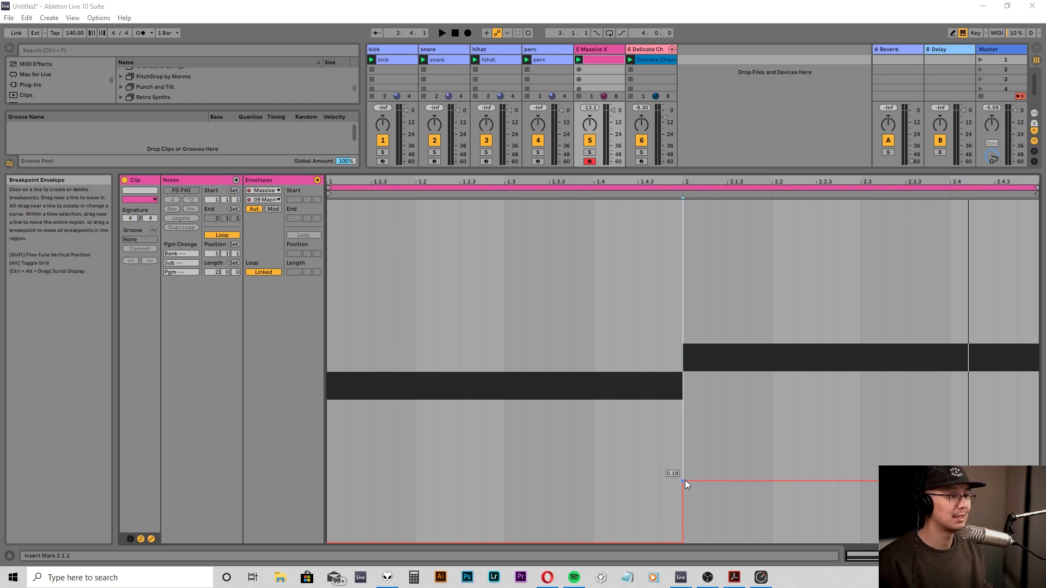
{"action": "mouse_move", "coordinate": [682, 481]}
{"action": "left_mouse_down"}
{"action": "mouse_move", "coordinate": [682, 340]}
{"action": "mouse_move", "coordinate": [665, 504]}
{"action": "mouse_move", "coordinate": [704, 502]}
{"action": "mouse_move", "coordinate": [683, 519]}
{"action": "mouse_move", "coordinate": [683, 200]}
{"action": "mouse_move", "coordinate": [705, 412]}
{"action": "mouse_move", "coordinate": [683, 500]}
{"action": "mouse_move", "coordinate": [683, 476]}
{"action": "left_mouse_up"}
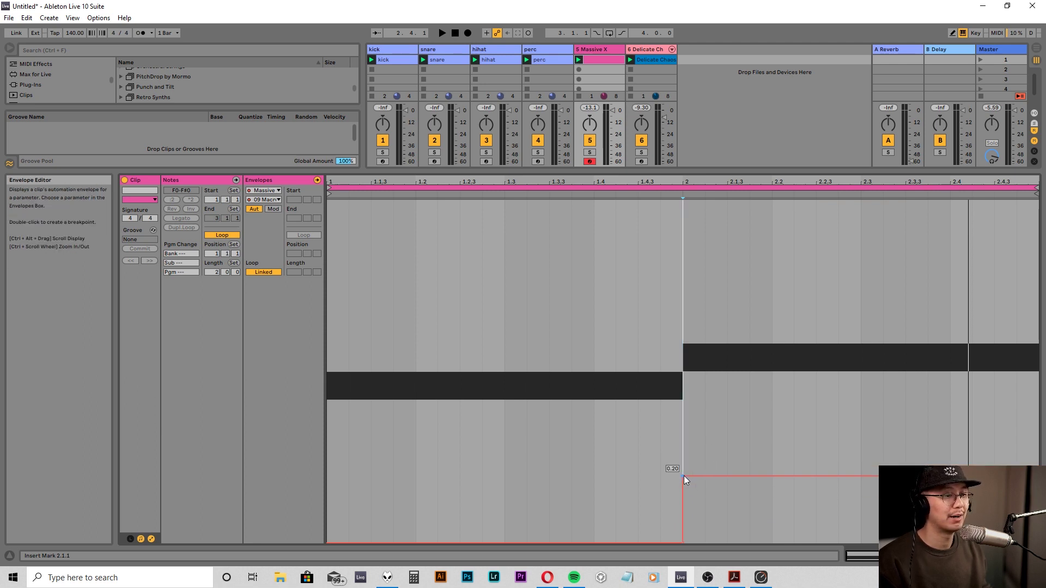
{"action": "left_click", "coordinate": [684, 476]}
- Play the loop with the synth window moved aside, set the Macro 9 envelope to about 0.18 from bar 2, and close the synth
{"action": "key", "text": "ctrl+alt+p"}
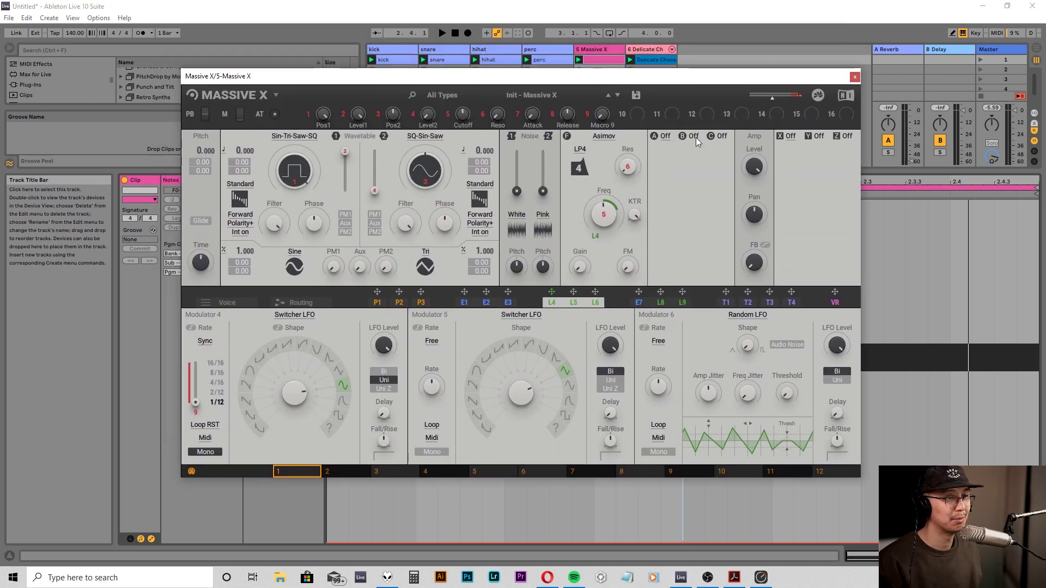
{"action": "left_click_drag", "start_coordinate": [679, 76], "coordinate": [638, 36]}
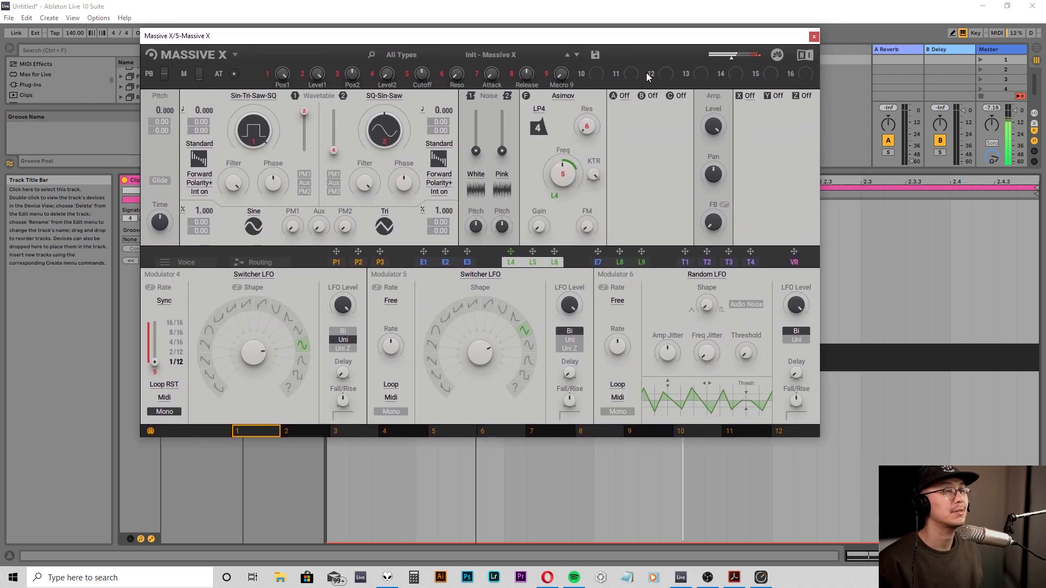
{"action": "left_click_drag", "start_coordinate": [647, 73], "coordinate": [468, 23]}
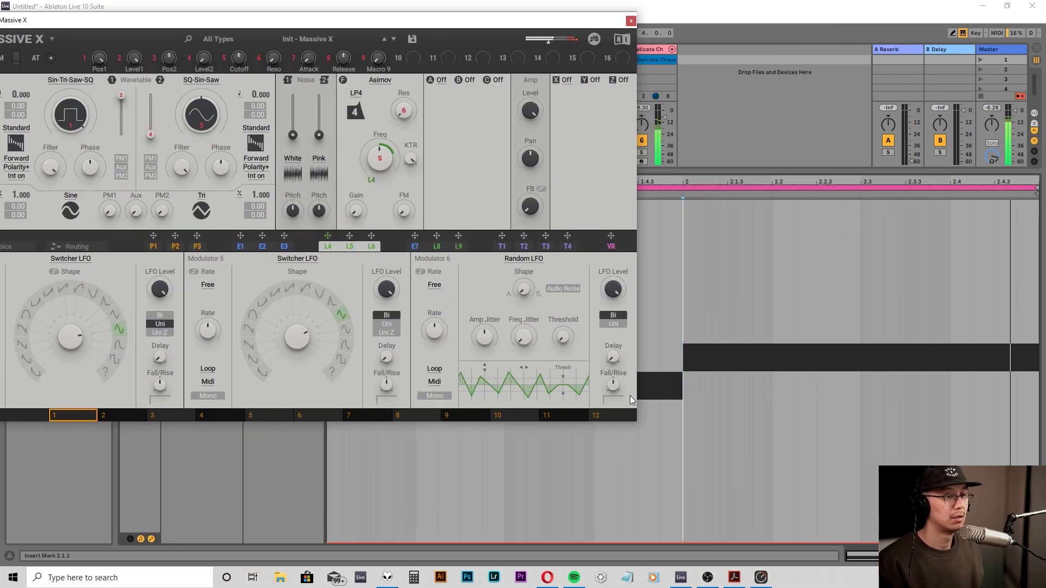
{"action": "left_click_drag", "start_coordinate": [718, 541], "coordinate": [718, 481]}
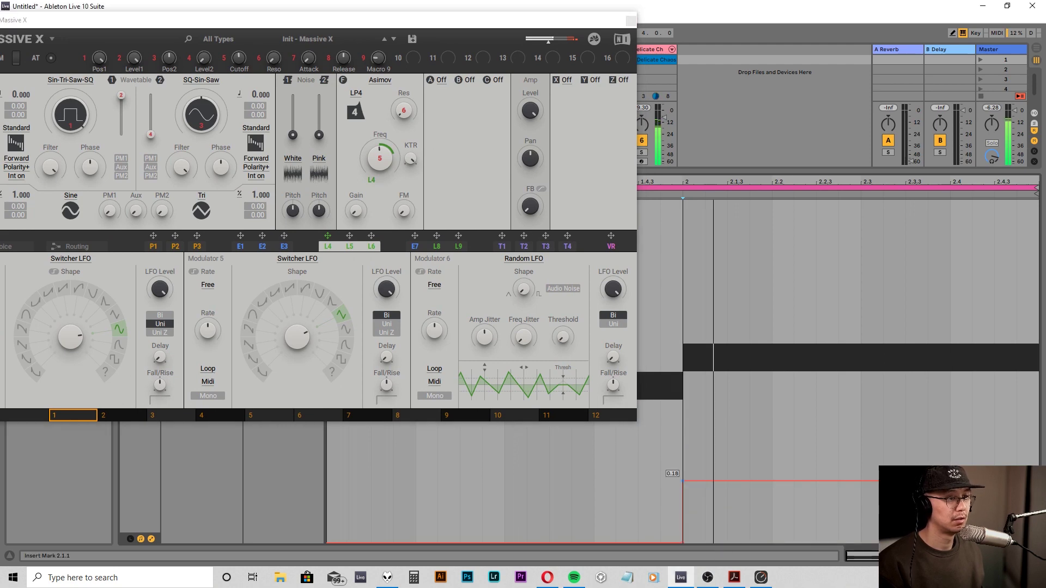
{"action": "left_click", "coordinate": [631, 20]}
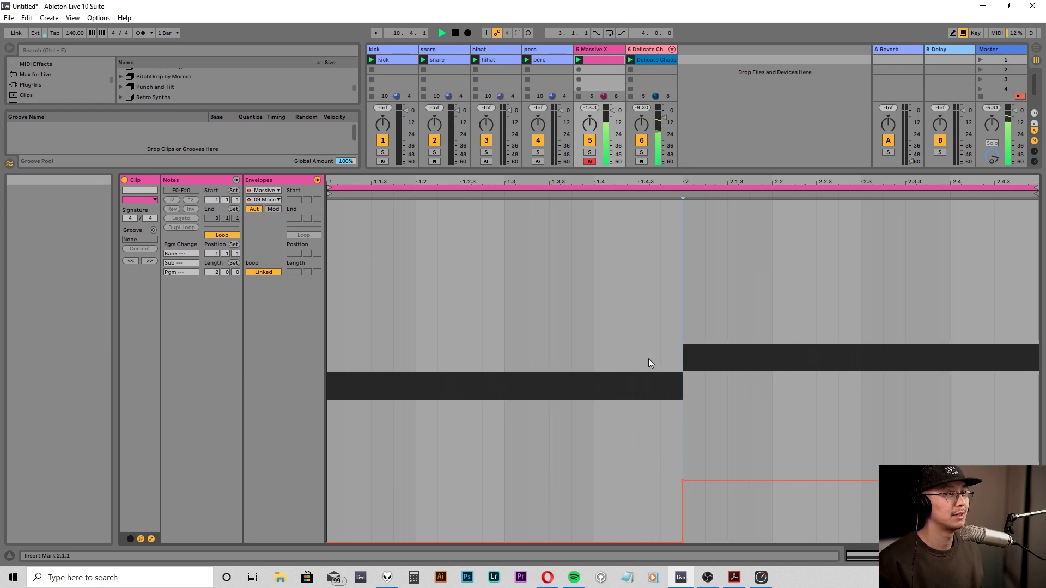
{"action": "mouse_move", "coordinate": [683, 479]}
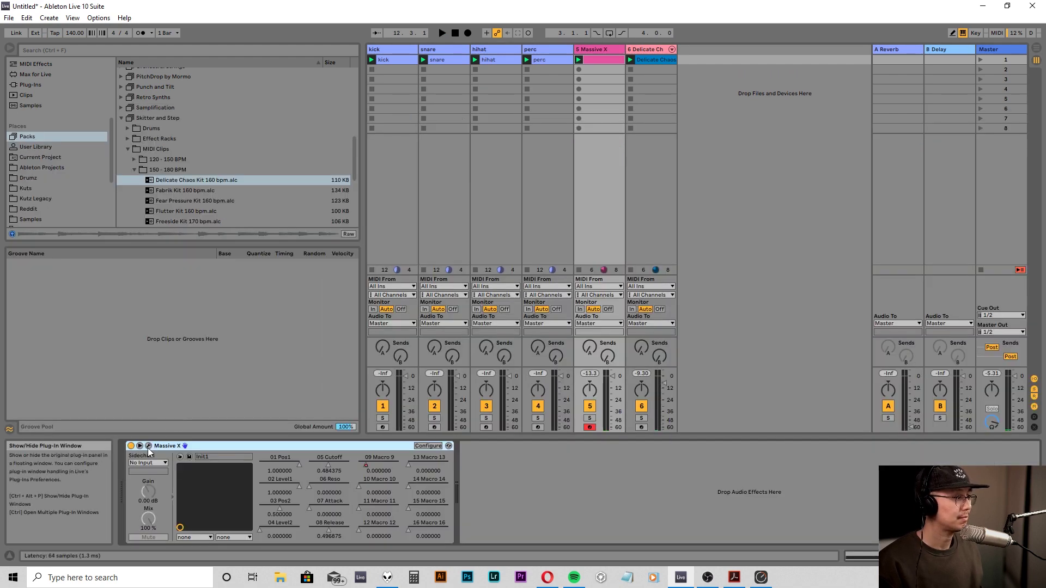
- Reopen the Massive X window and play the loop briefly to check modulator 4's synced rate
{"action": "left_click", "coordinate": [148, 446]}
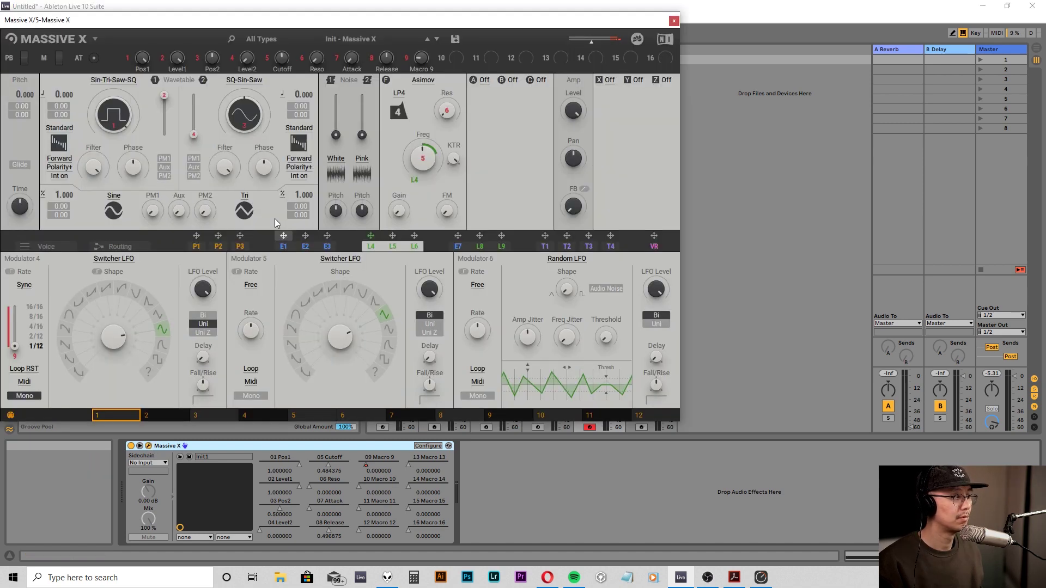
{"action": "left_click_drag", "start_coordinate": [370, 33], "coordinate": [598, 114]}
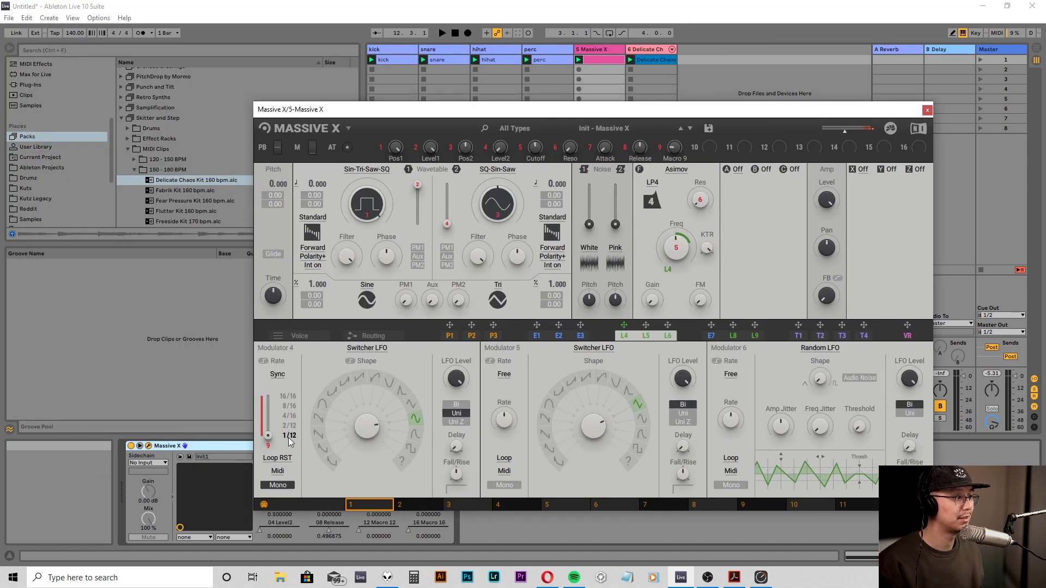
{"action": "key", "text": "space"}
{"action": "key", "text": "space"}
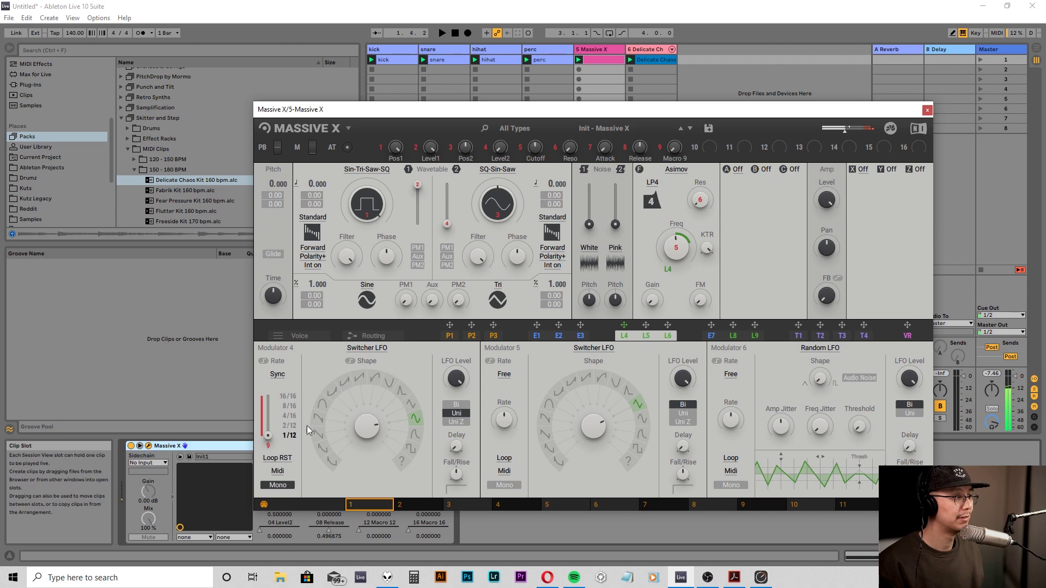
- Open the Massive X clip's Macro 9 envelope, raise its bar 2 breakpoint to 0.40, and audition the loop
{"action": "double_click", "coordinate": [613, 60]}
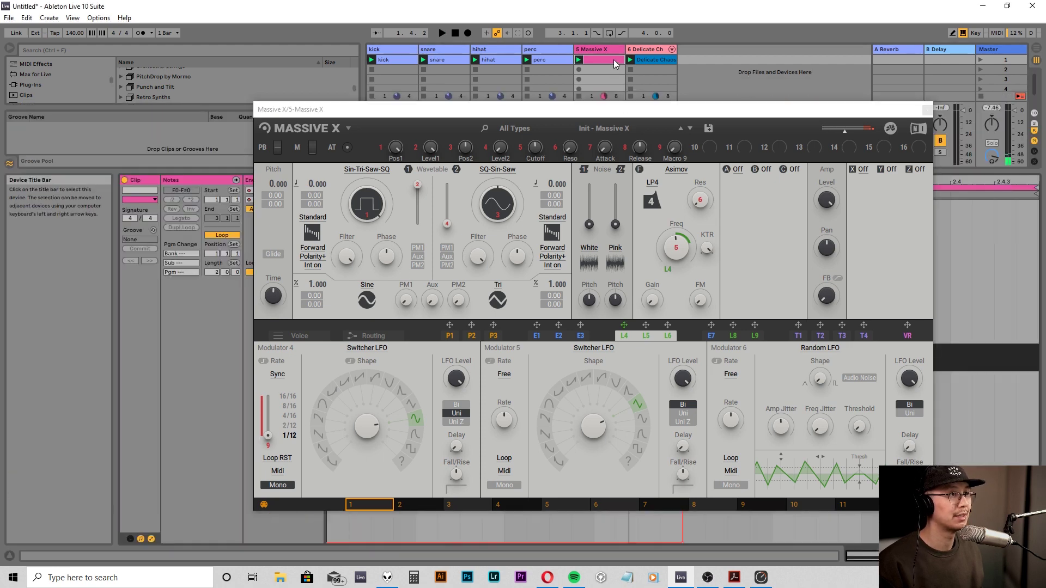
{"action": "left_click_drag", "start_coordinate": [449, 110], "coordinate": [236, 28]}
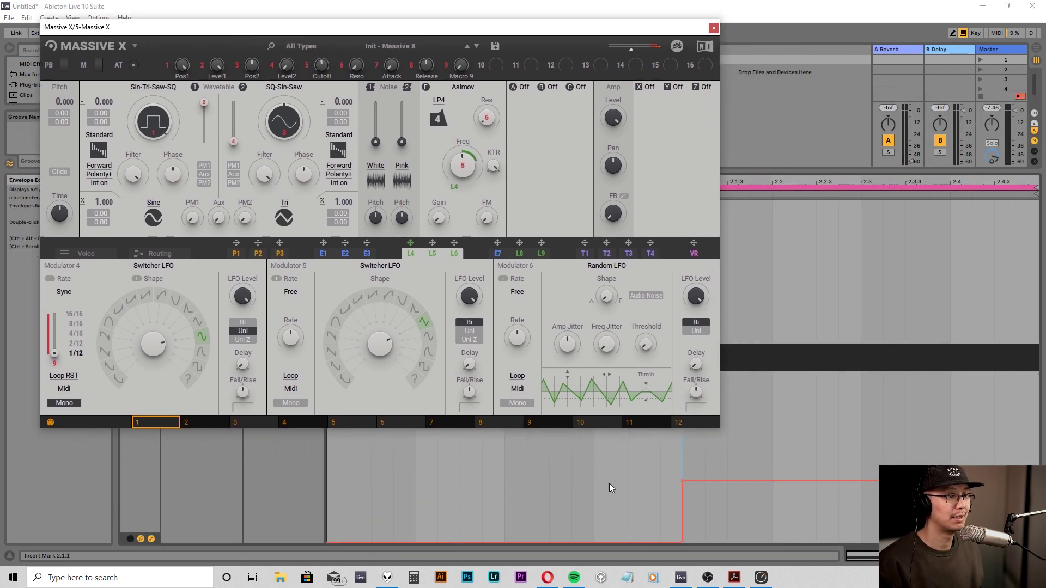
{"action": "left_click_drag", "start_coordinate": [682, 481], "coordinate": [683, 407]}
{"action": "left_click_drag", "start_coordinate": [630, 27], "coordinate": [539, 47]}
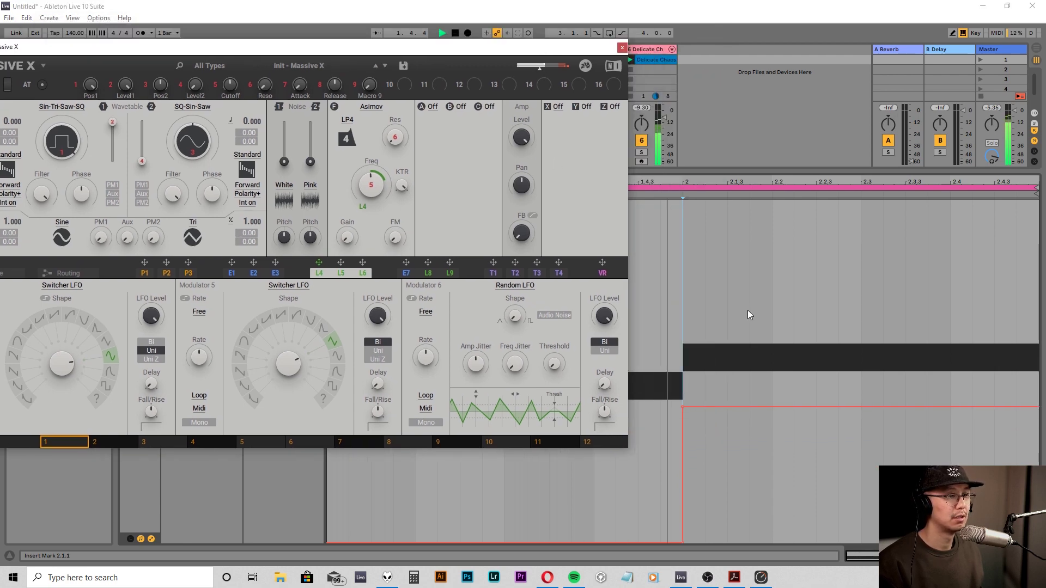
{"action": "left_click", "coordinate": [683, 406]}
{"action": "key", "text": "space"}
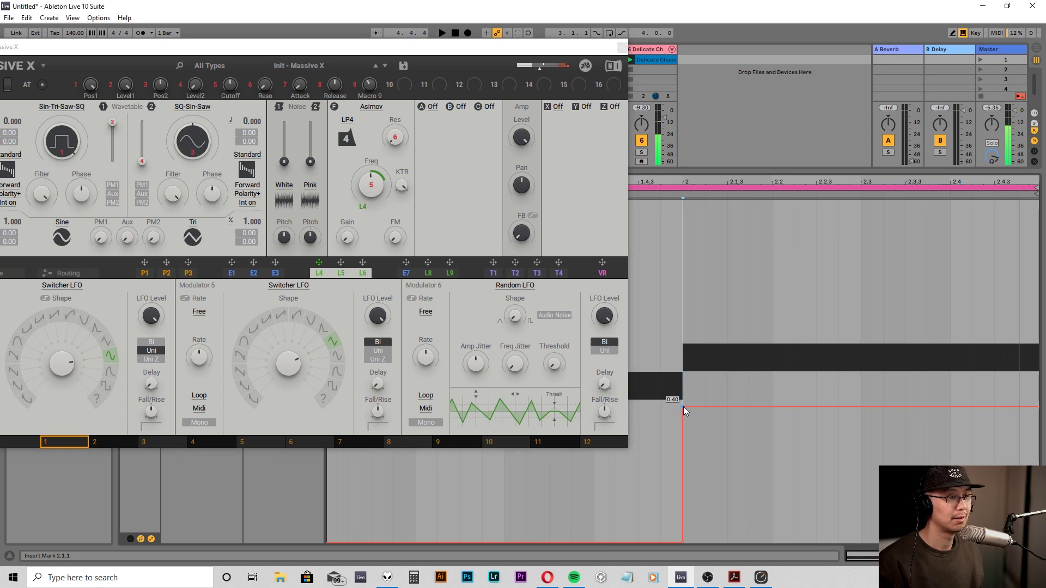
- Lower the Macro 9 envelope's bar 2 breakpoint to about half its height and play the loop while viewing modulator 4
{"action": "left_click_drag", "start_coordinate": [683, 407], "coordinate": [683, 476]}
{"action": "left_click", "coordinate": [519, 46]}
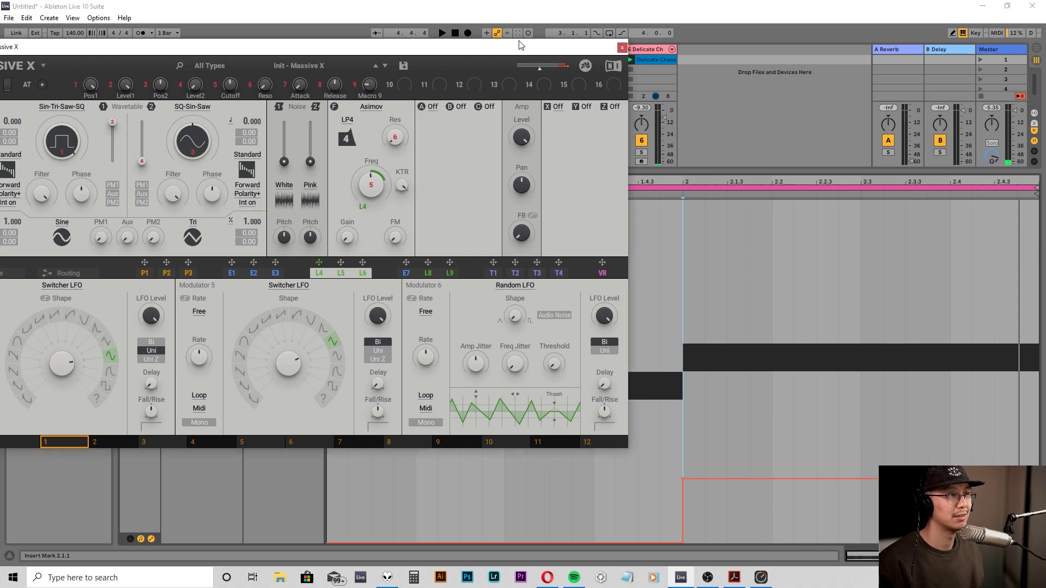
{"action": "left_click_drag", "start_coordinate": [519, 46], "coordinate": [817, 50]}
{"action": "key", "text": "space"}
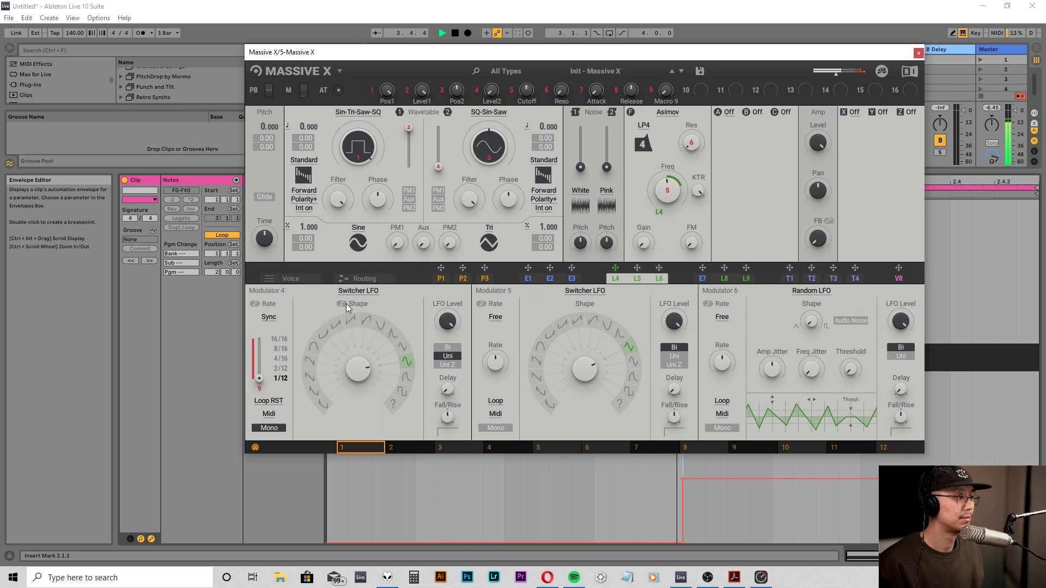
{"action": "key", "text": "space"}
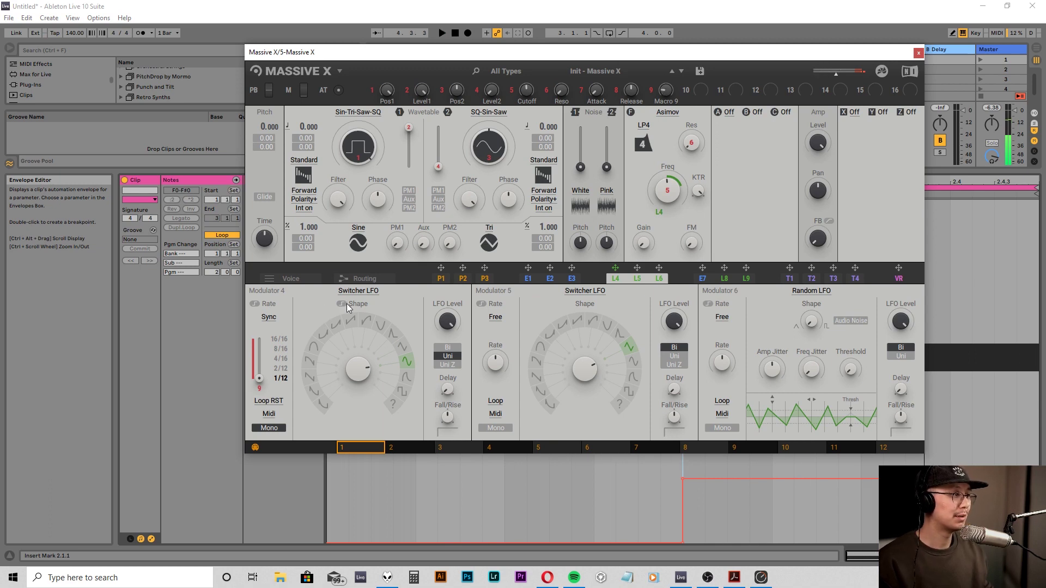
- Switch modulator 4's rate mode to Free, sweep its Rate knob up and down, and enable the toggle beside Rate
{"action": "left_click", "coordinate": [269, 319]}
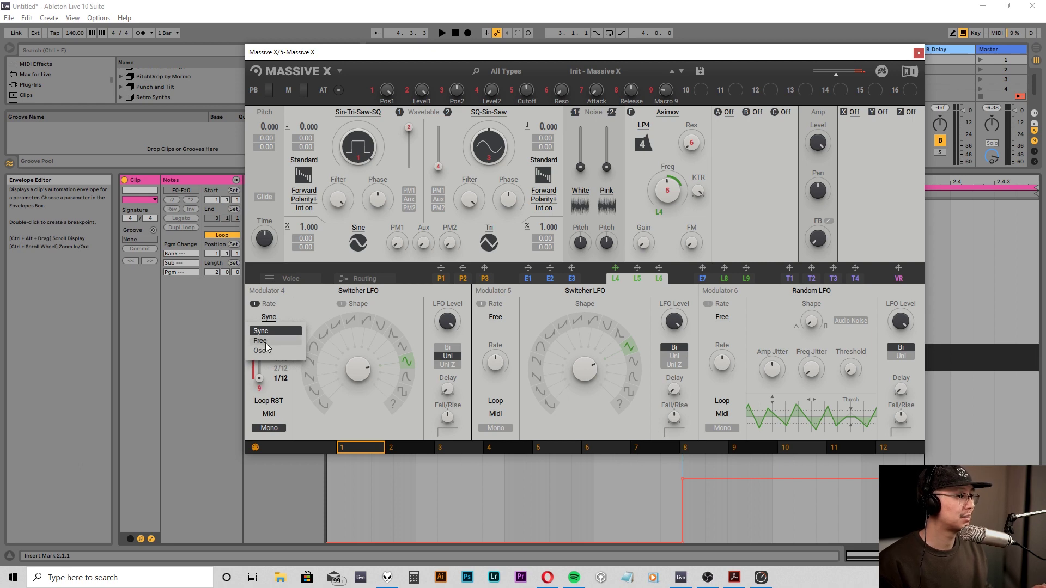
{"action": "left_click", "coordinate": [266, 341]}
{"action": "left_click_drag", "start_coordinate": [269, 359], "coordinate": [269, 347]}
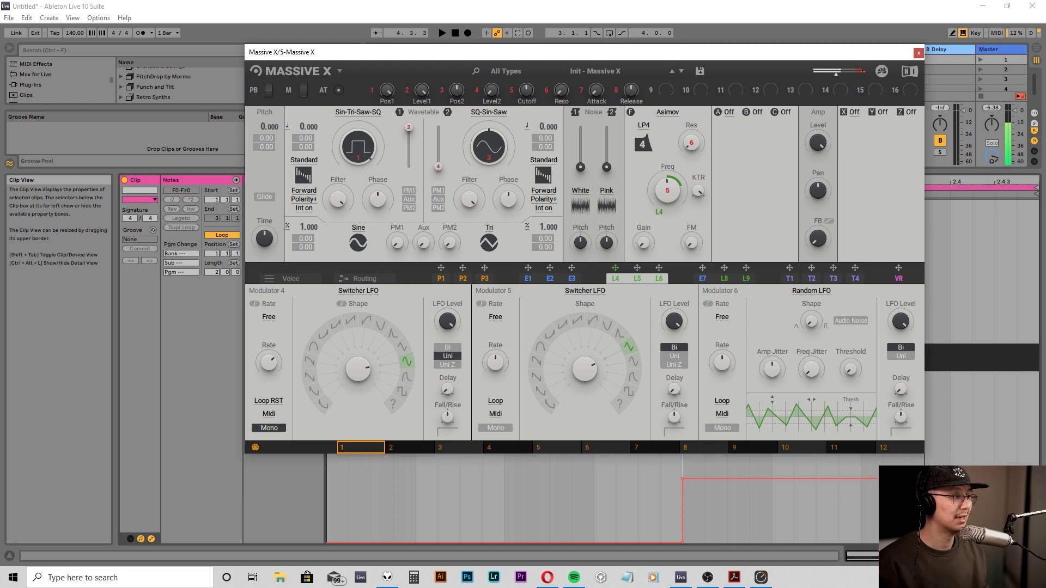
{"action": "left_click_drag", "start_coordinate": [269, 362], "coordinate": [269, 389]}
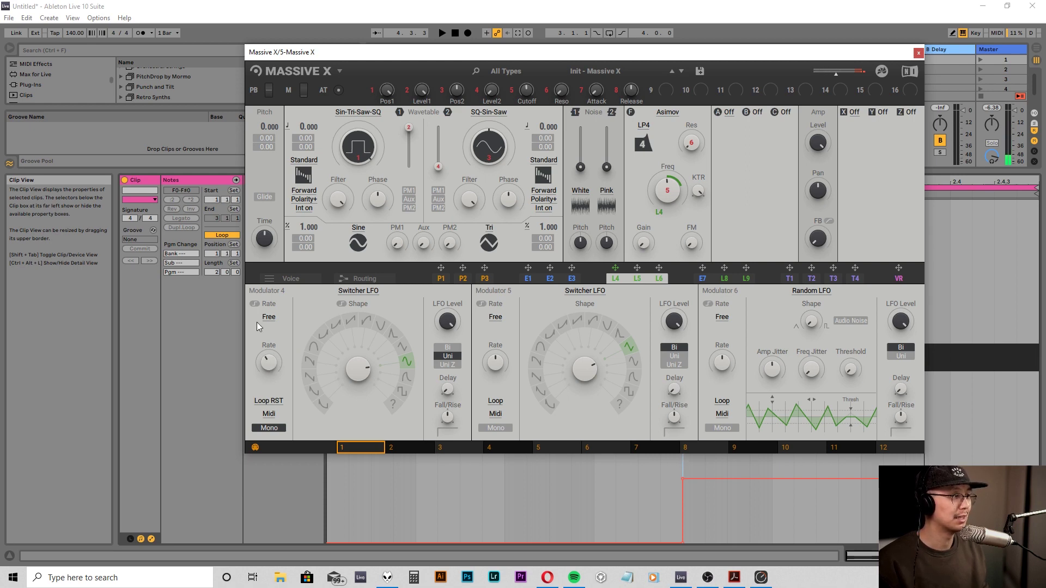
{"action": "left_click_drag", "start_coordinate": [267, 372], "coordinate": [267, 344]}
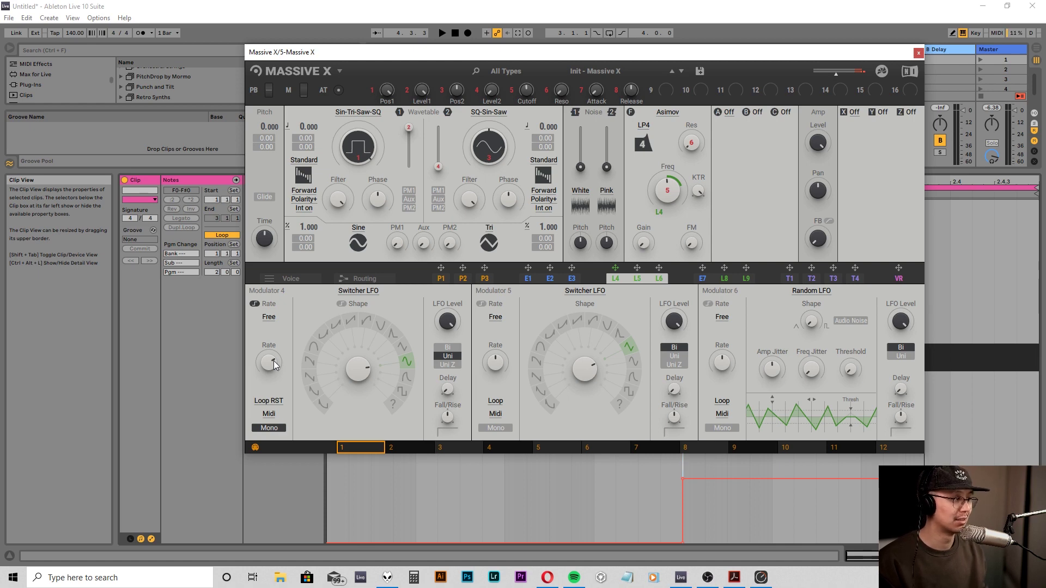
- Enable the toggle beside modulator 4's Shape, try out the shape selector, and play the loop
{"action": "left_click", "coordinate": [342, 305]}
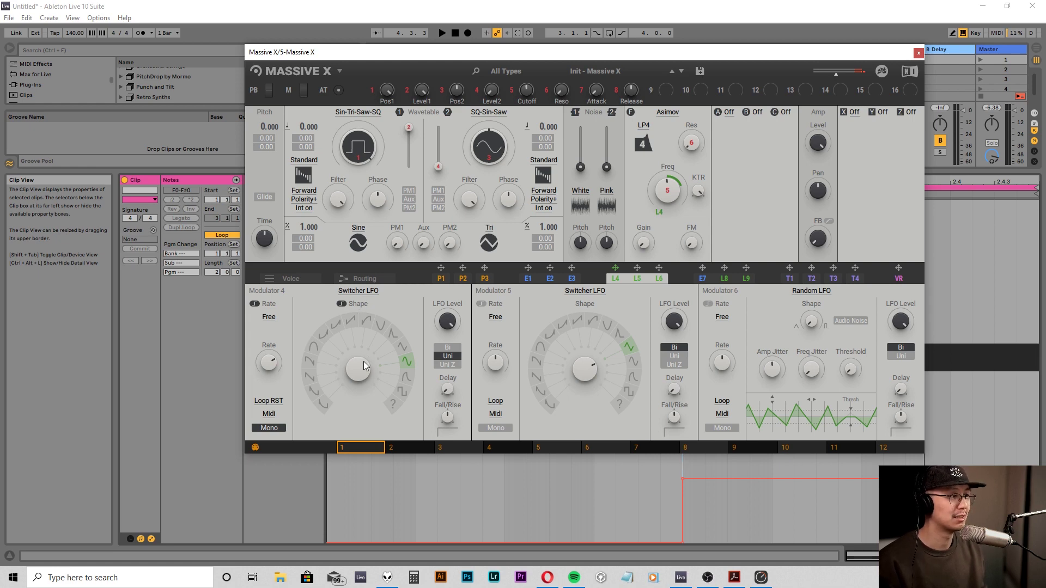
{"action": "left_click_drag", "start_coordinate": [364, 361], "coordinate": [359, 324]}
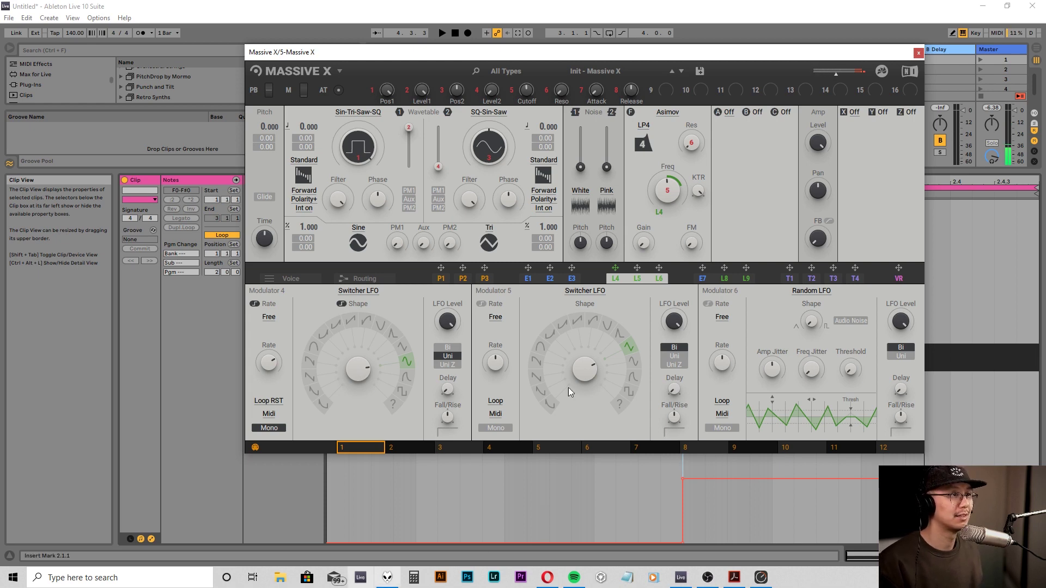
{"action": "left_click_drag", "start_coordinate": [641, 60], "coordinate": [651, 108]}
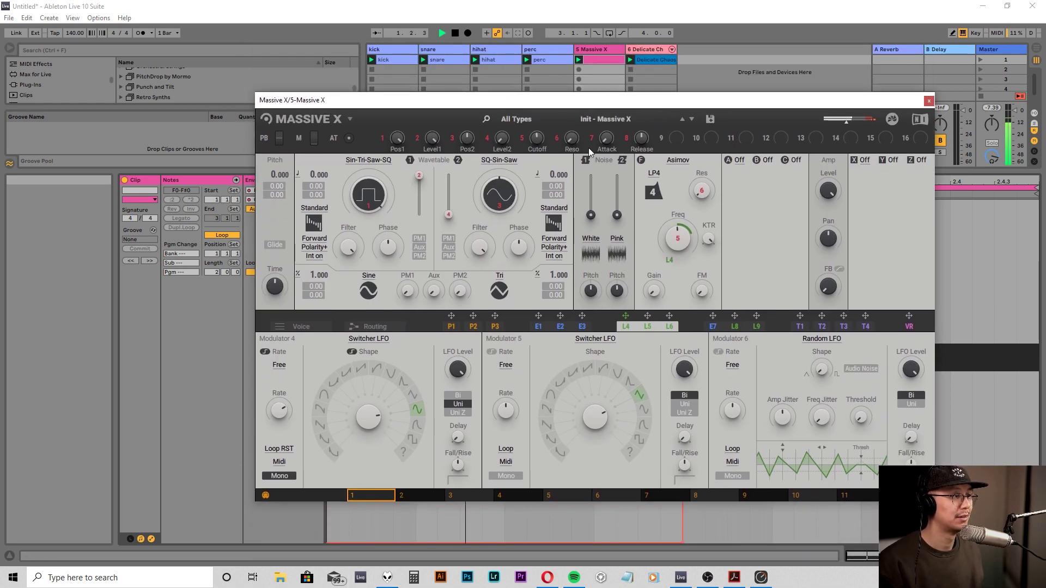
{"action": "key", "text": "space"}
- Set modulator 4's rate mode to Sync and play the loop to hear the automated wobble
{"action": "left_click", "coordinate": [278, 366]}
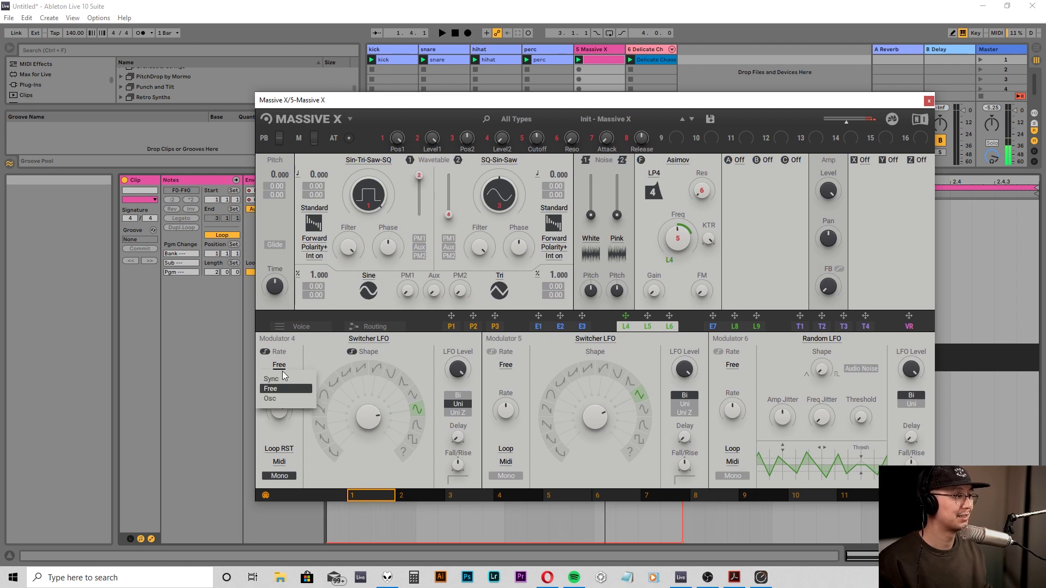
{"action": "left_click", "coordinate": [283, 380]}
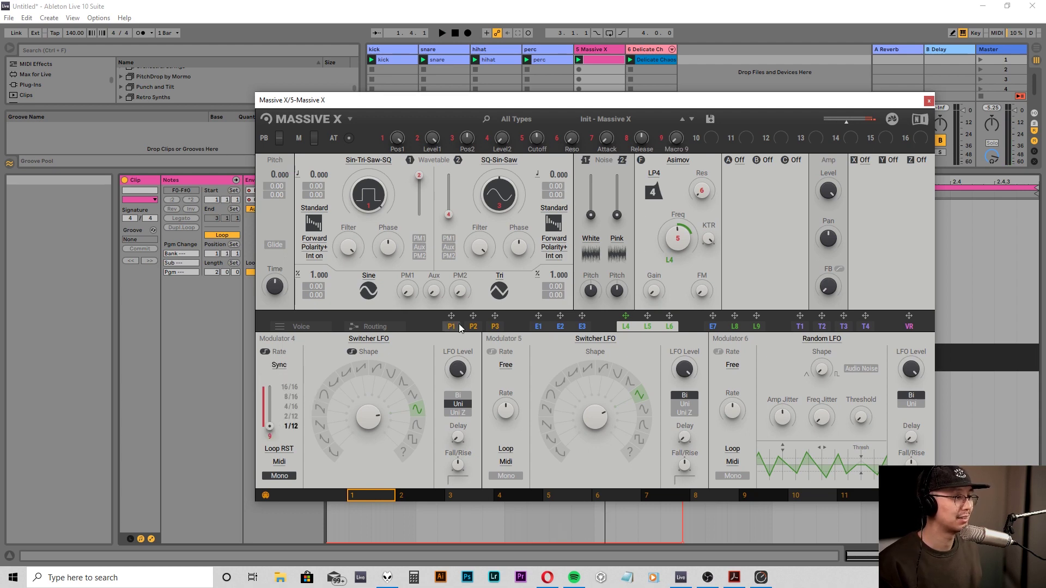
{"action": "key", "text": "space"}
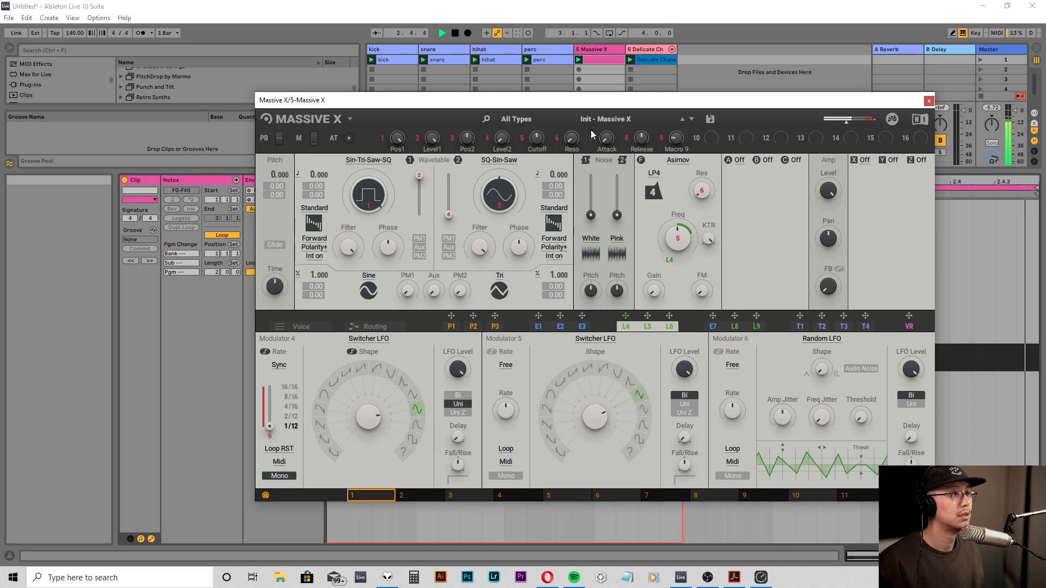
{"action": "left_click_drag", "start_coordinate": [594, 102], "coordinate": [481, 98]}
{"action": "key", "text": "space"}
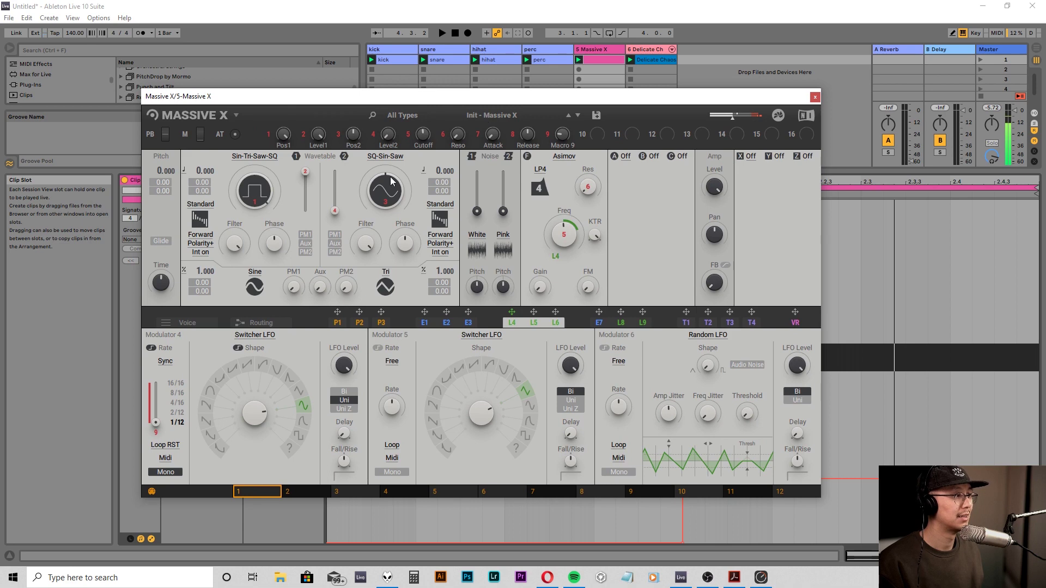
- Enable Unison in the synth's voice settings and raise the Spread slightly while the loop plays
{"action": "left_click", "coordinate": [201, 323]}
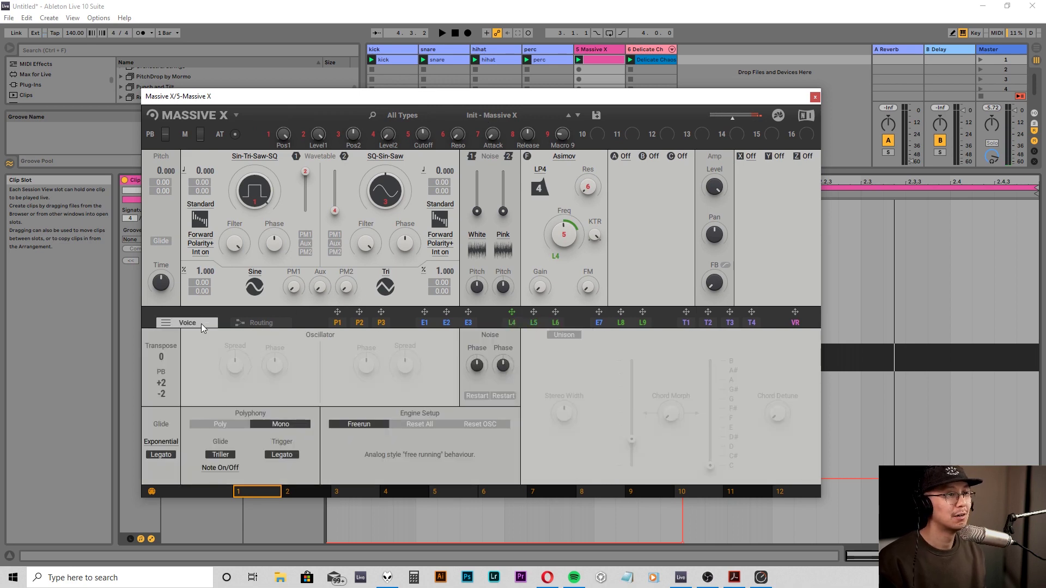
{"action": "left_click", "coordinate": [560, 334]}
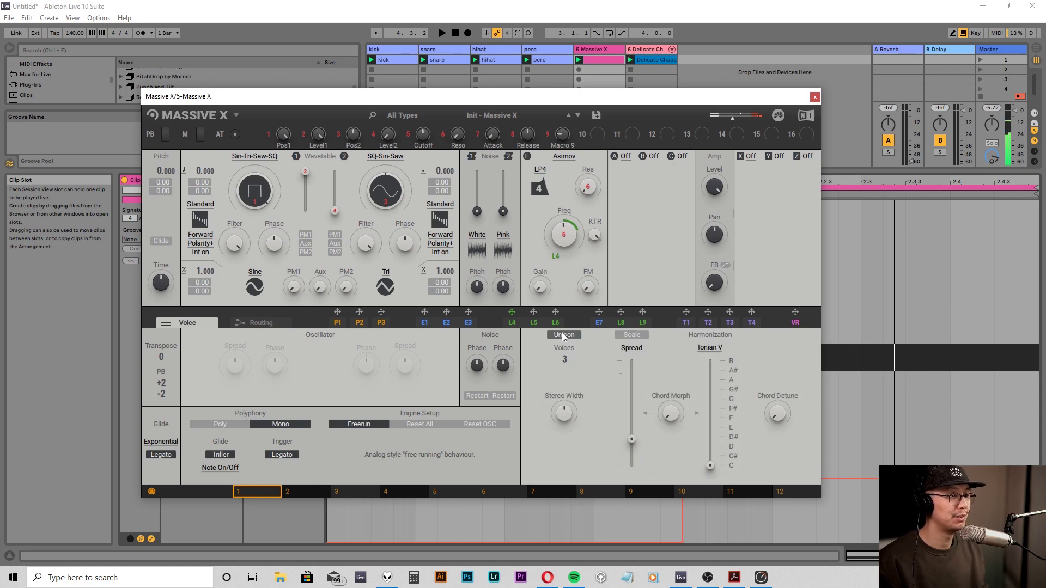
{"action": "key", "text": "space"}
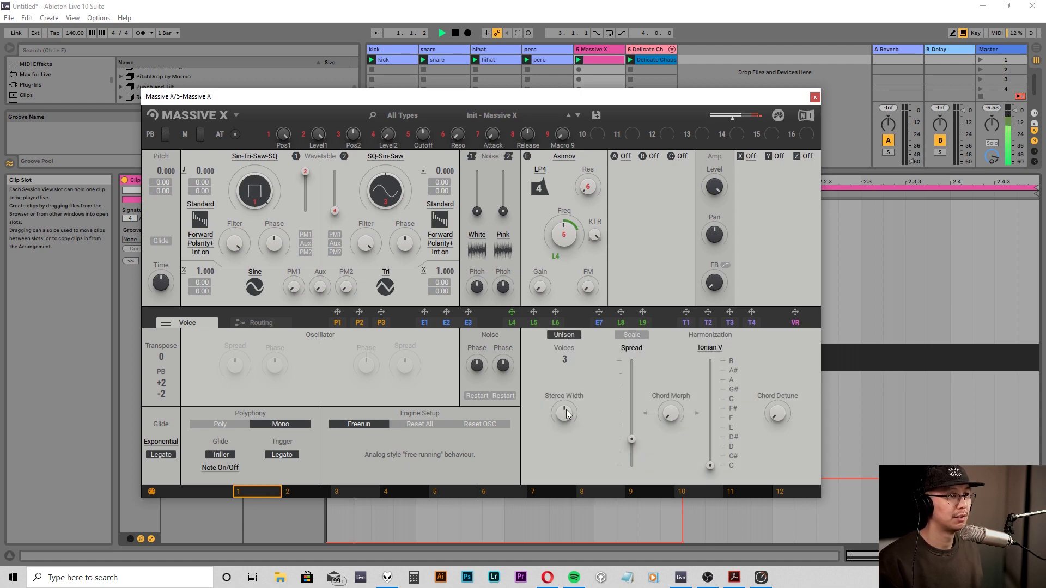
{"action": "left_click_drag", "start_coordinate": [632, 438], "coordinate": [632, 434]}
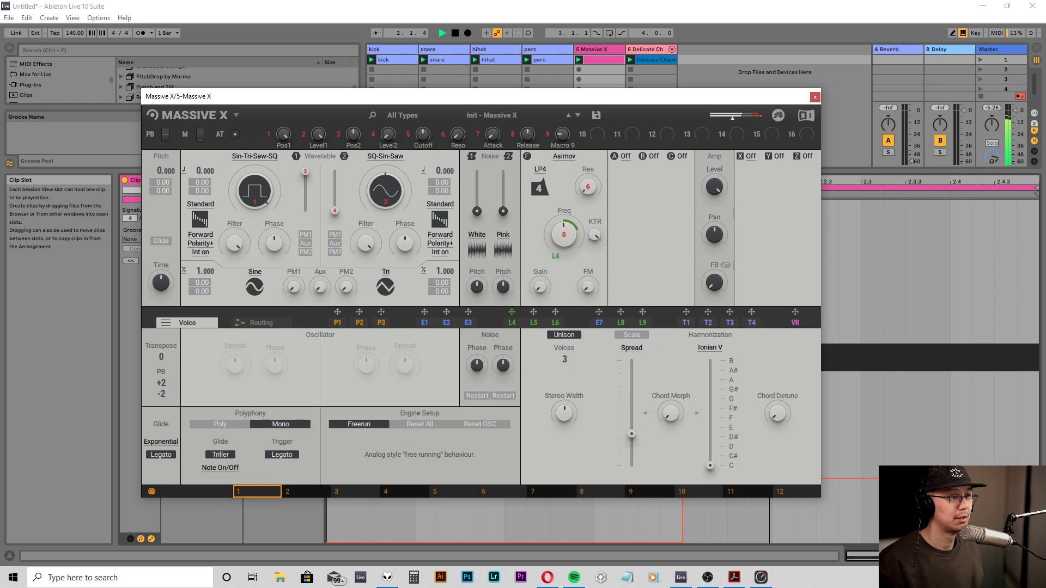
{"action": "key", "text": "space"}
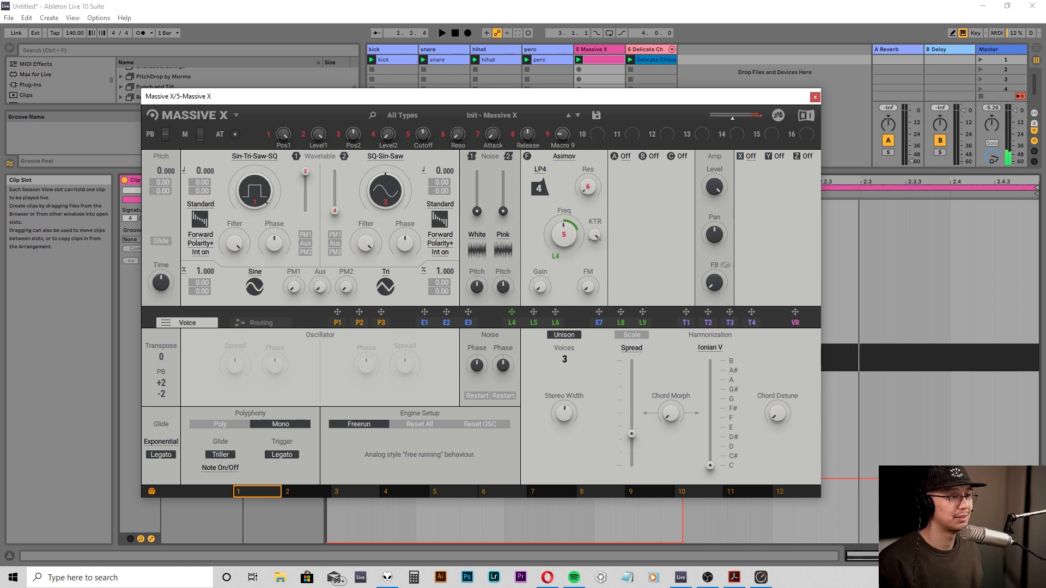
- Set the Unison voices to 6, reduce the Stereo Width slightly, and audition the loop
{"action": "left_click_drag", "start_coordinate": [564, 359], "coordinate": [564, 343]}
{"action": "key", "text": "space"}
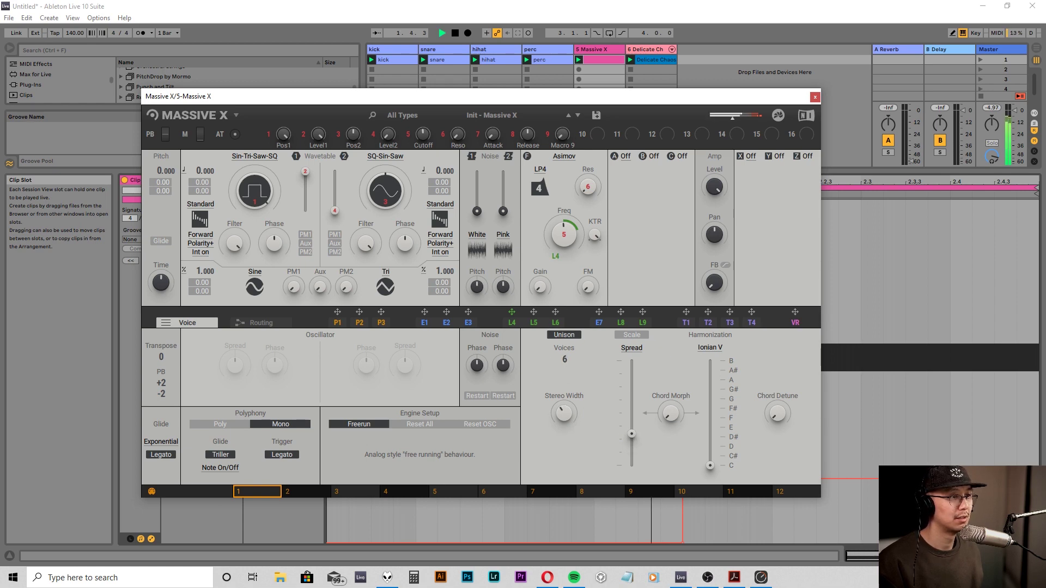
{"action": "key", "text": "space"}
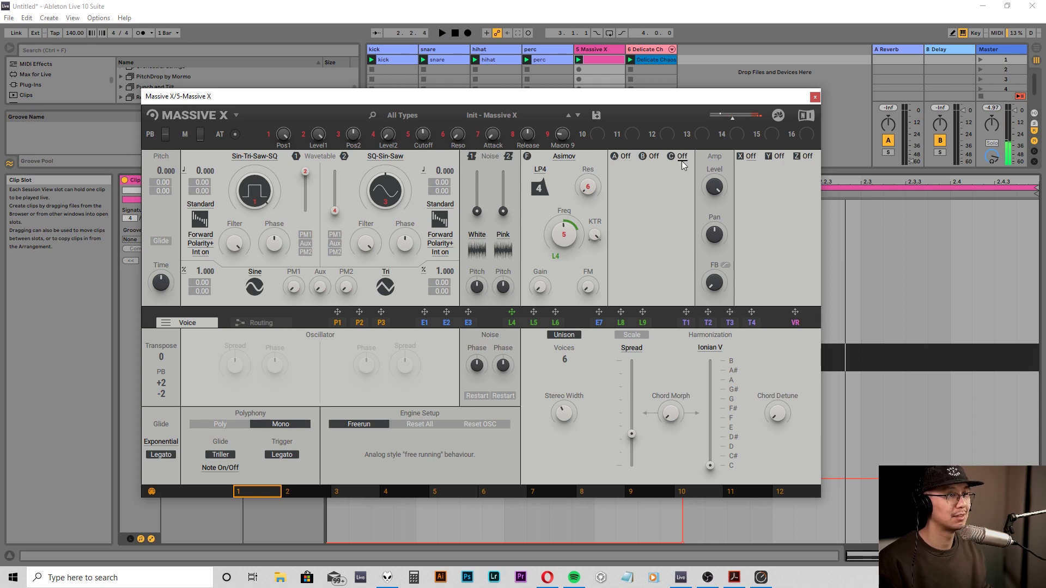
- Load Distortion into insert slot C, reduce its Drive during playback, and show the L4 to L6 modulators
{"action": "left_click", "coordinate": [683, 157]}
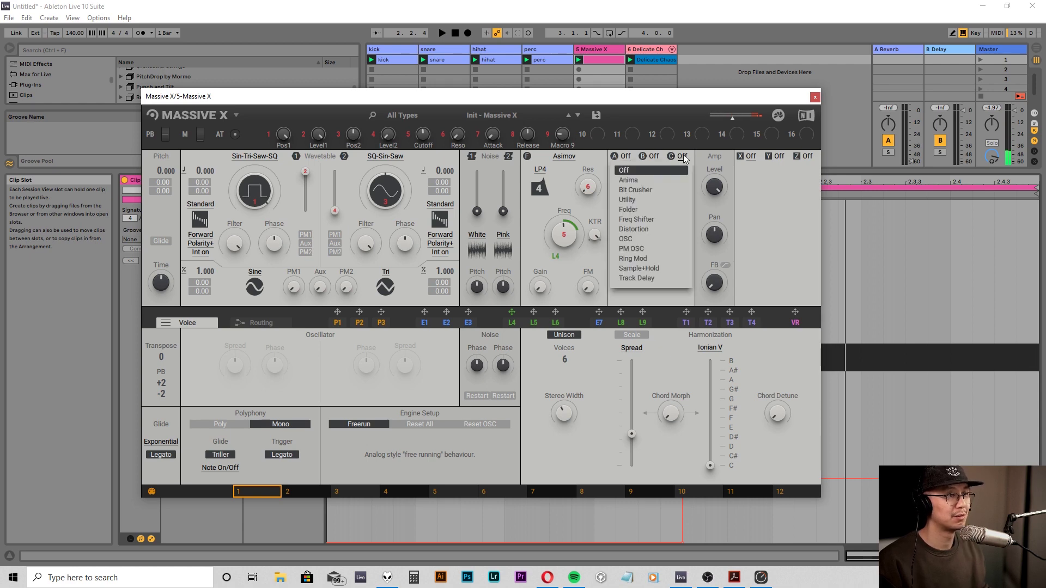
{"action": "left_click", "coordinate": [645, 234]}
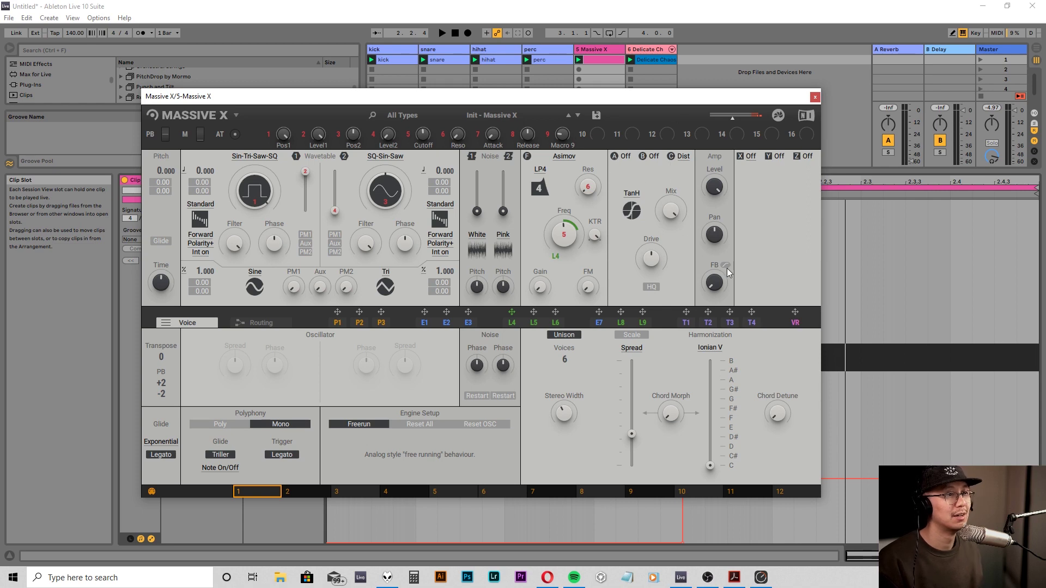
{"action": "key", "text": "space"}
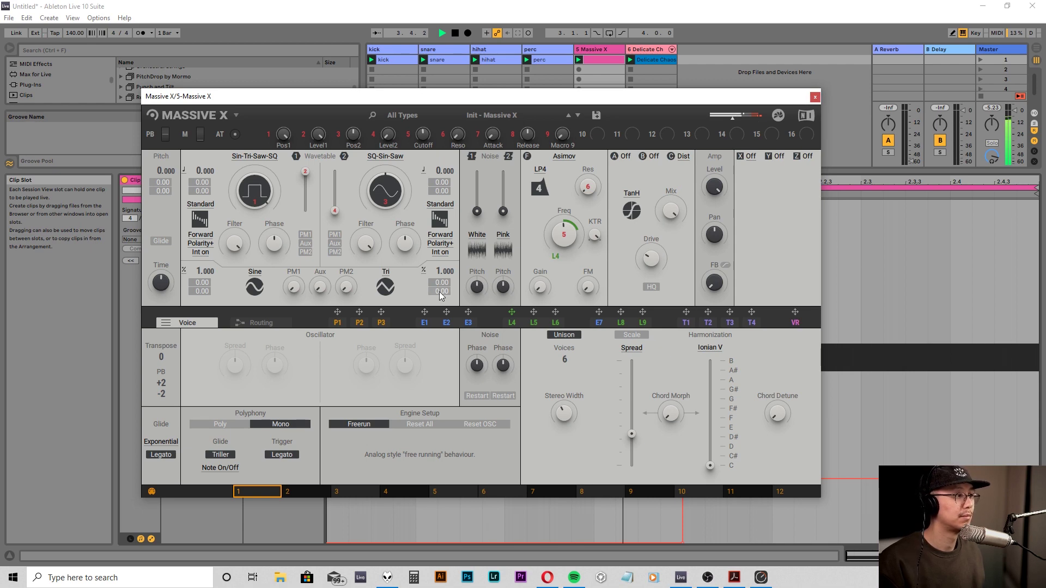
{"action": "left_click", "coordinate": [504, 323]}
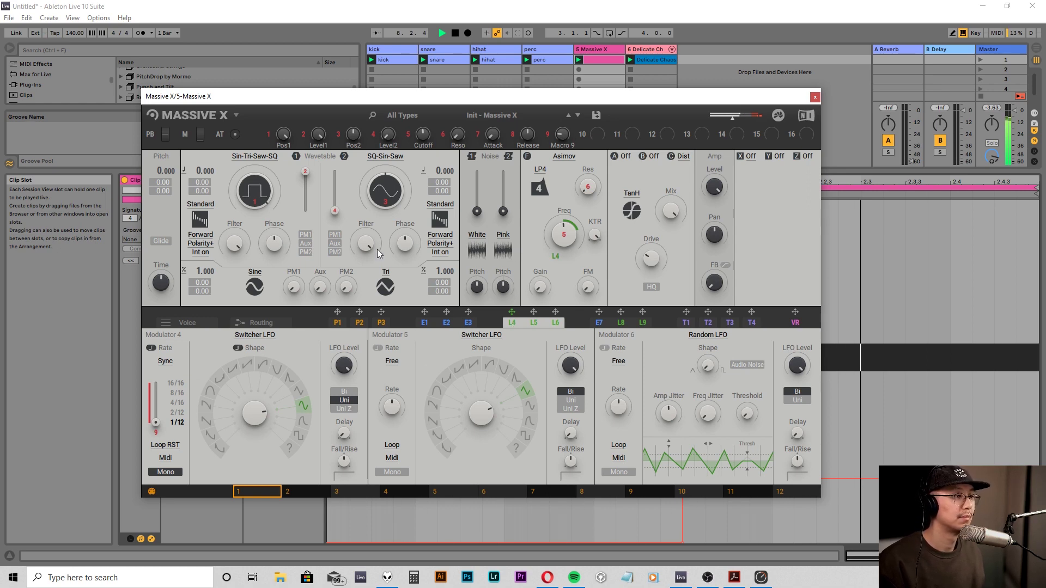
{"action": "key", "text": "space"}
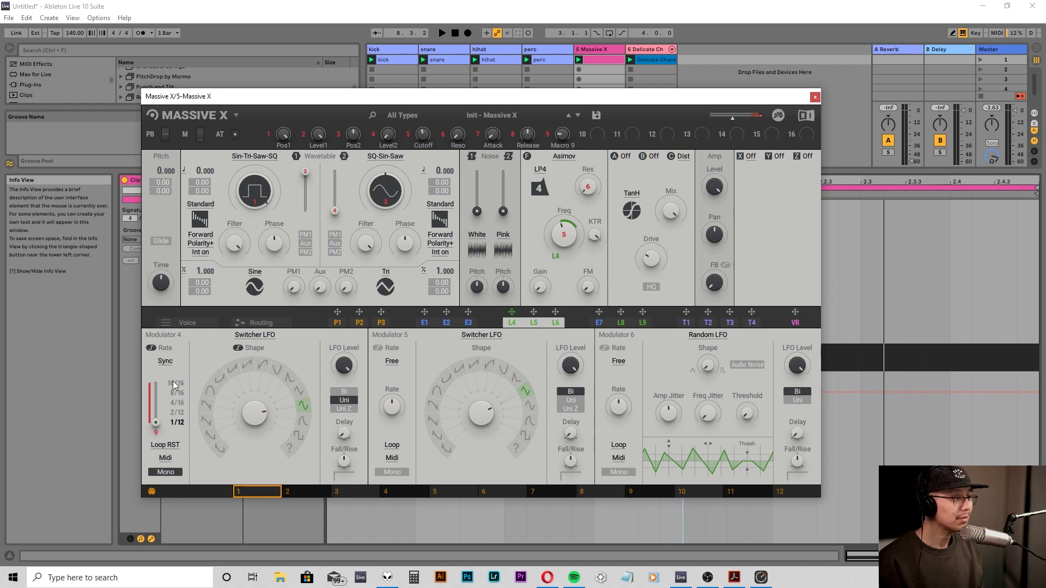
- Give modulator 4 the curved ramp shape and a slightly higher Fall/Rise, with Loop RST and Sync selected
{"action": "left_click", "coordinate": [262, 364]}
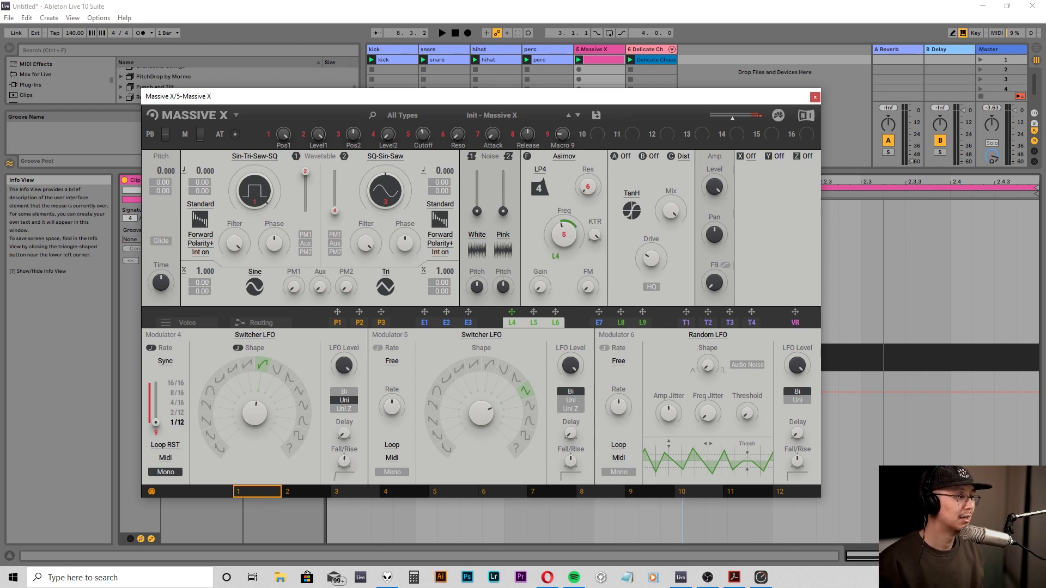
{"action": "left_click_drag", "start_coordinate": [348, 453], "coordinate": [348, 443]}
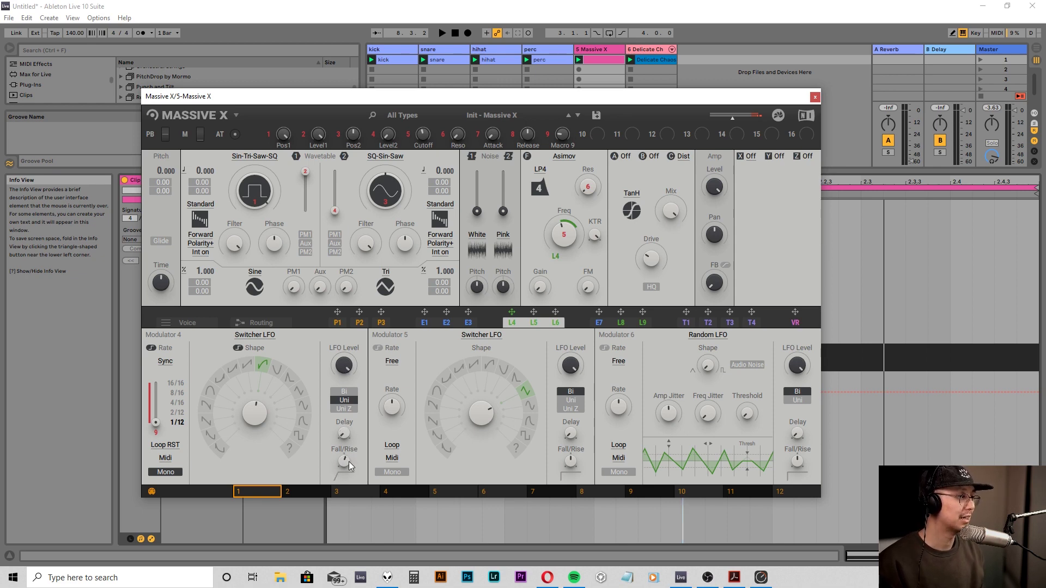
{"action": "left_click", "coordinate": [169, 447]}
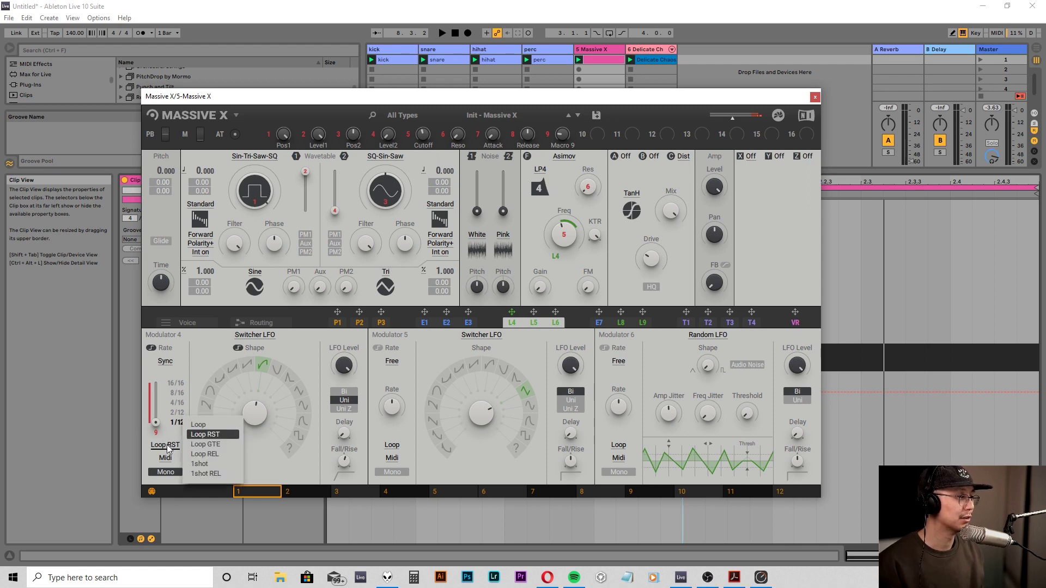
{"action": "left_click", "coordinate": [195, 433]}
{"action": "left_click", "coordinate": [166, 364]}
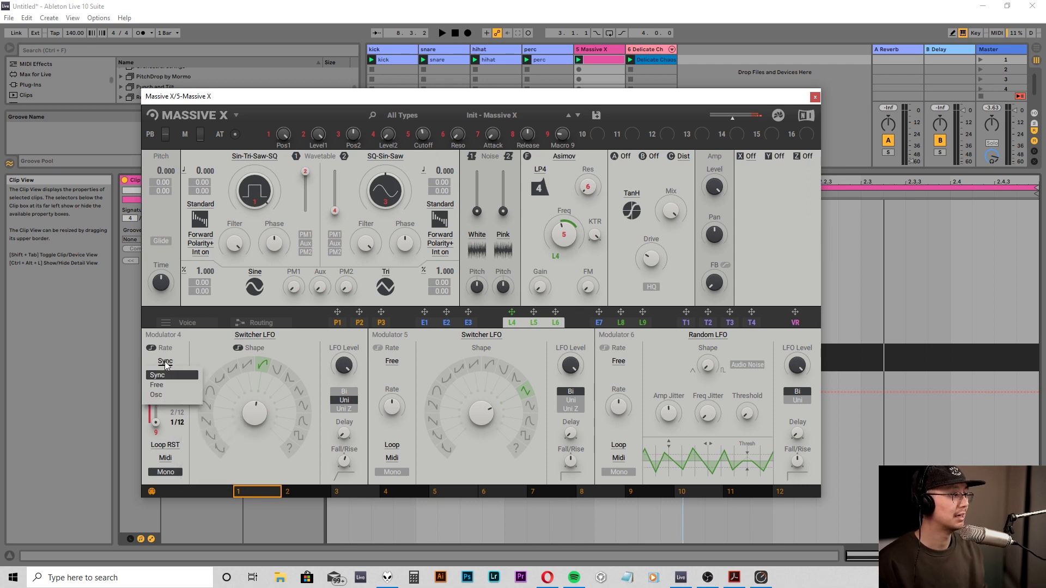
{"action": "left_click", "coordinate": [164, 375]}
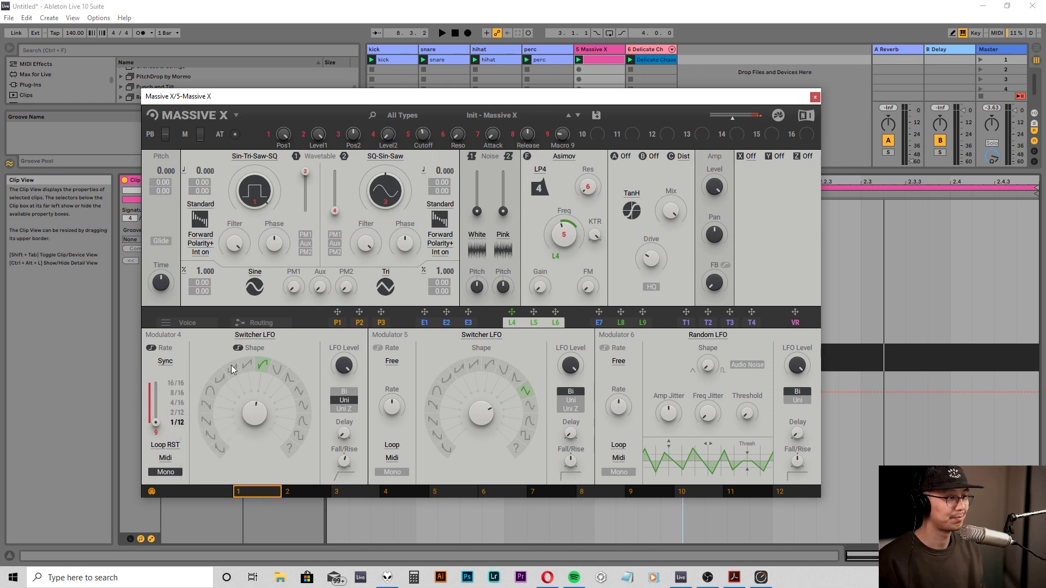